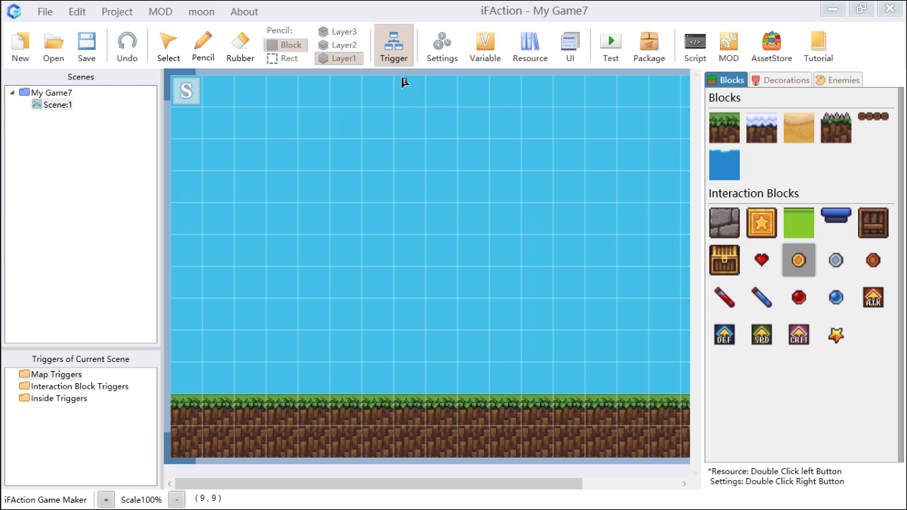
# Step: Create a new map trigger on the empty cell (8,9), just above the grass
pyautogui.click(441, 372)
pyautogui.click(576, 465)
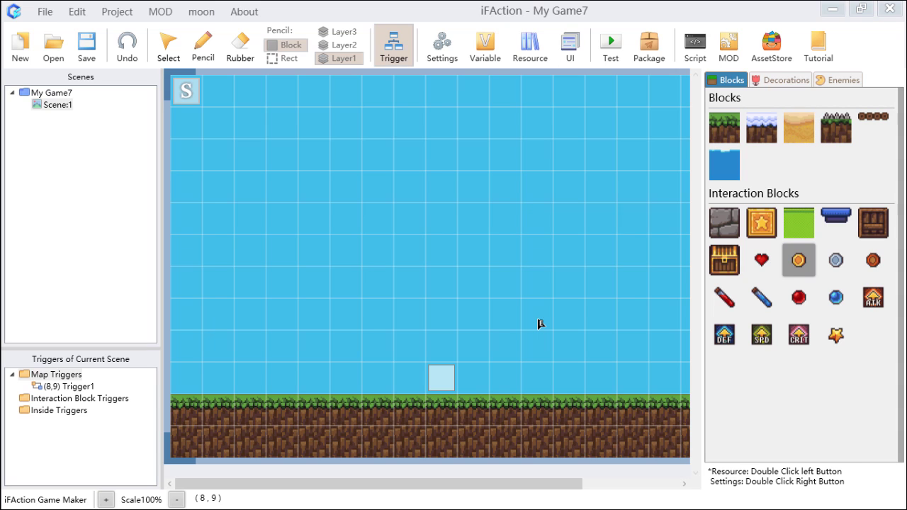
# Step: Place a star reward block at cell (10,9) and add an interaction block trigger with the default Stand On condition to it
pyautogui.click(768, 236)
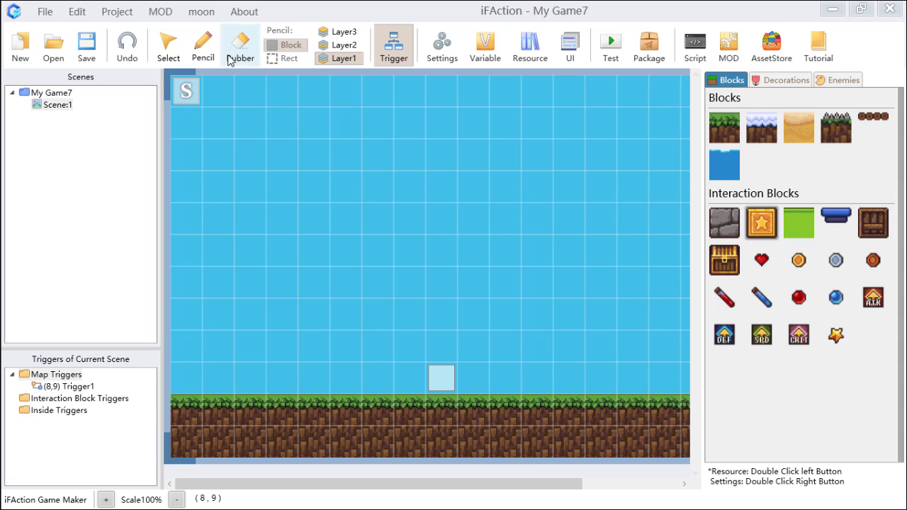
pyautogui.click(204, 46)
pyautogui.click(508, 376)
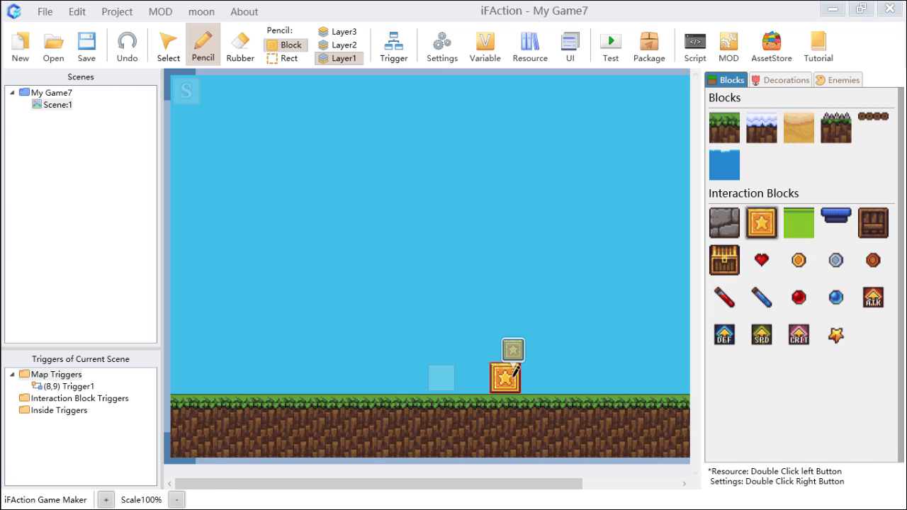
pyautogui.click(394, 49)
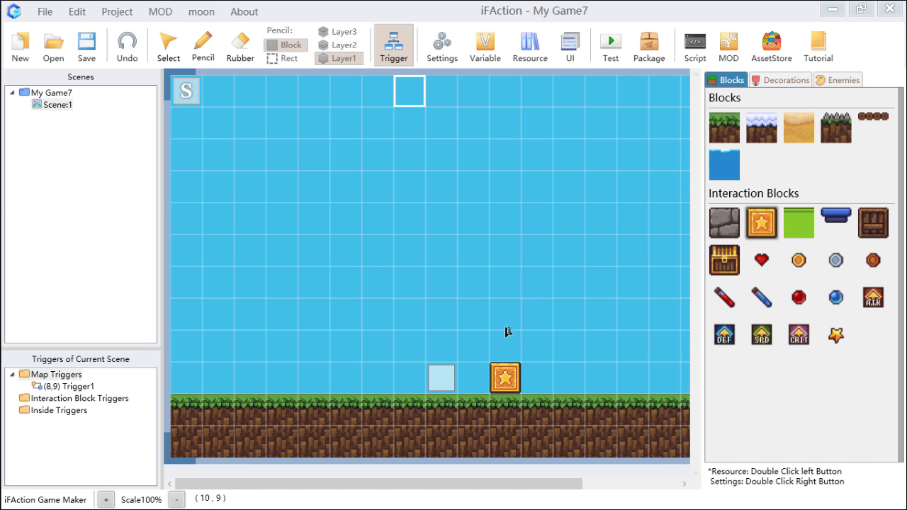
pyautogui.doubleClick(507, 379)
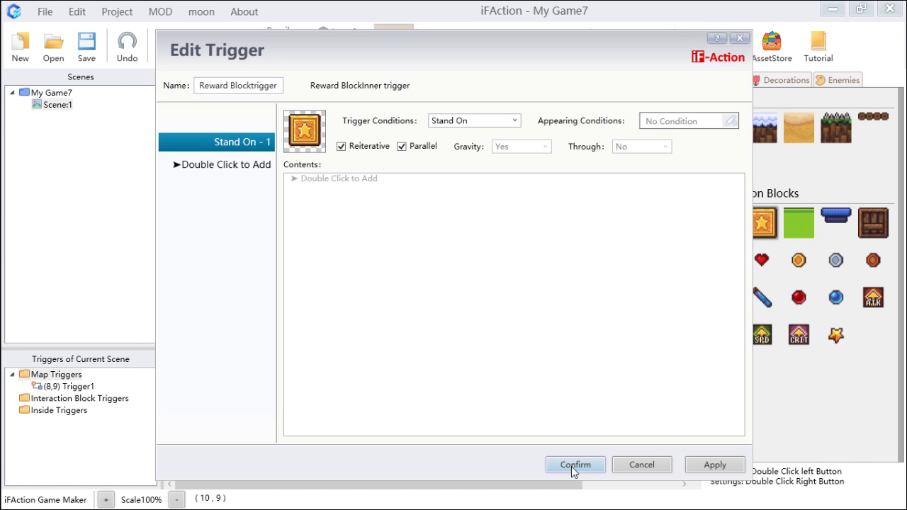
pyautogui.click(572, 466)
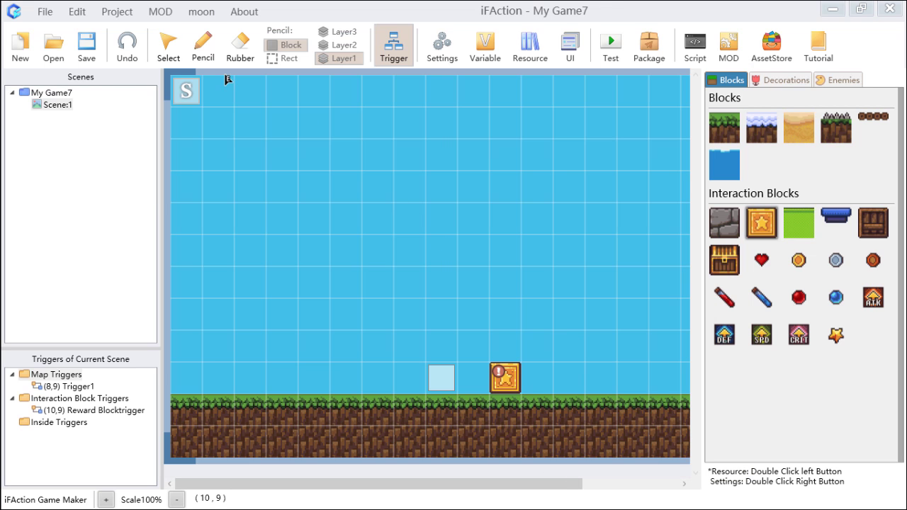
# Step: Put a gold coin inside the reward block and add an inside trigger with the default Actor Get condition to the coin
pyautogui.click(204, 46)
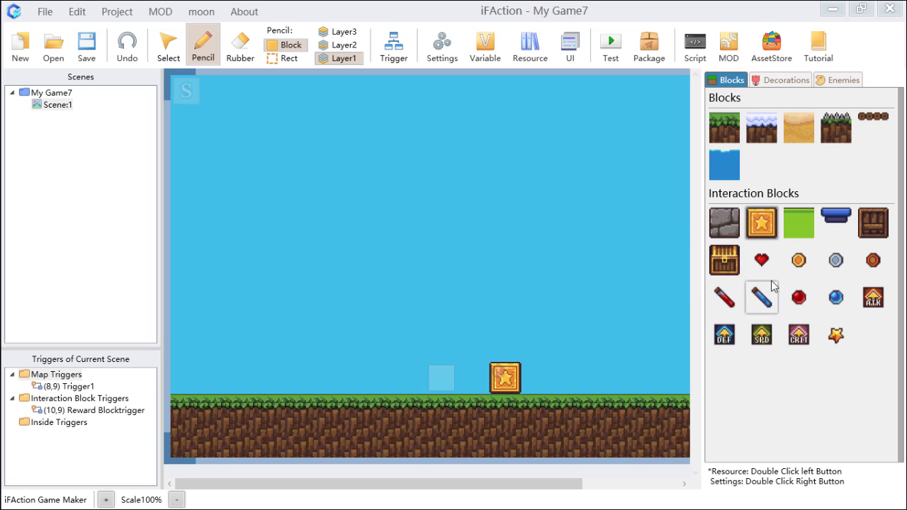
pyautogui.click(802, 270)
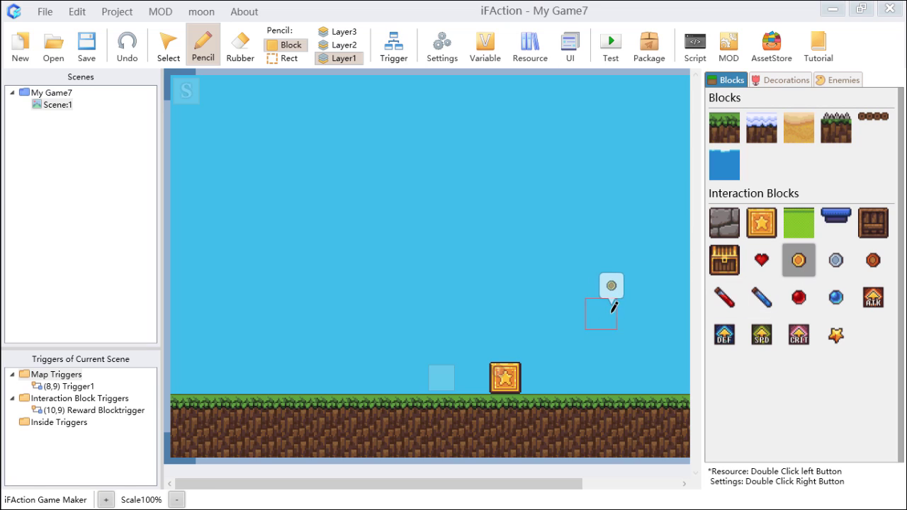
pyautogui.click(510, 379)
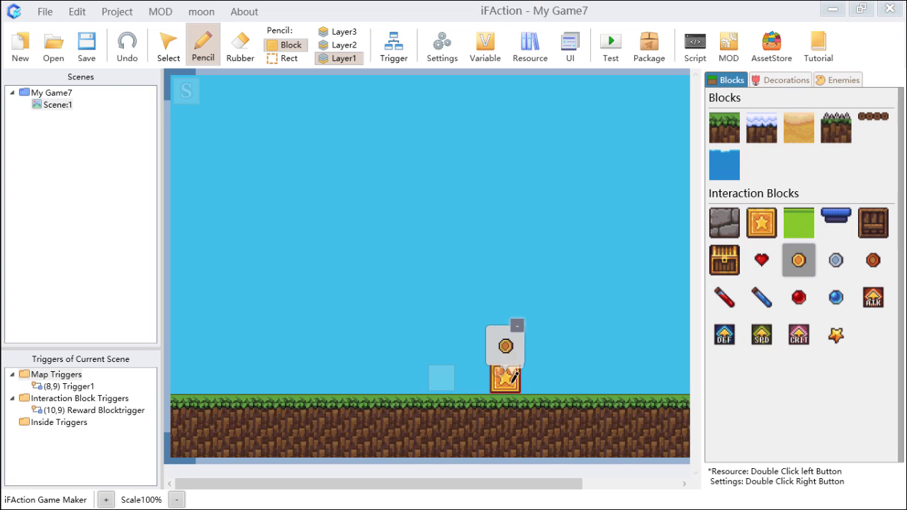
pyautogui.click(393, 49)
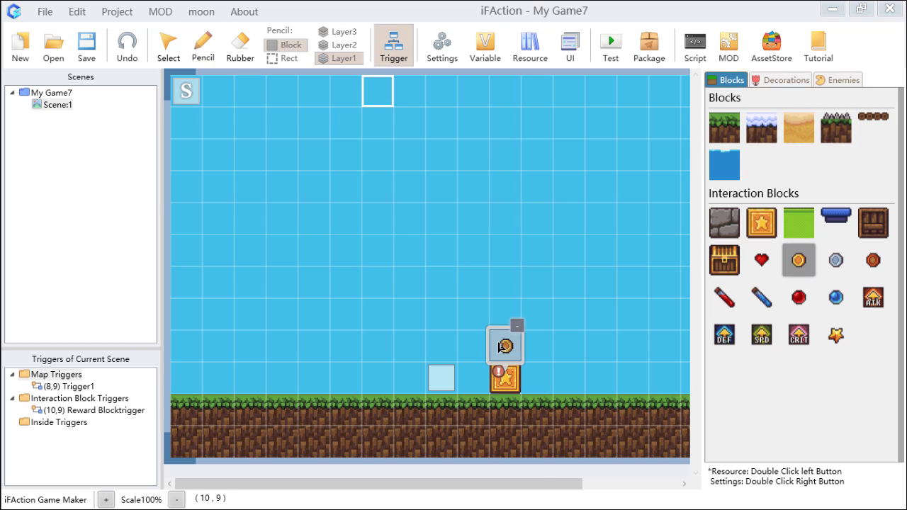
pyautogui.doubleClick(501, 347)
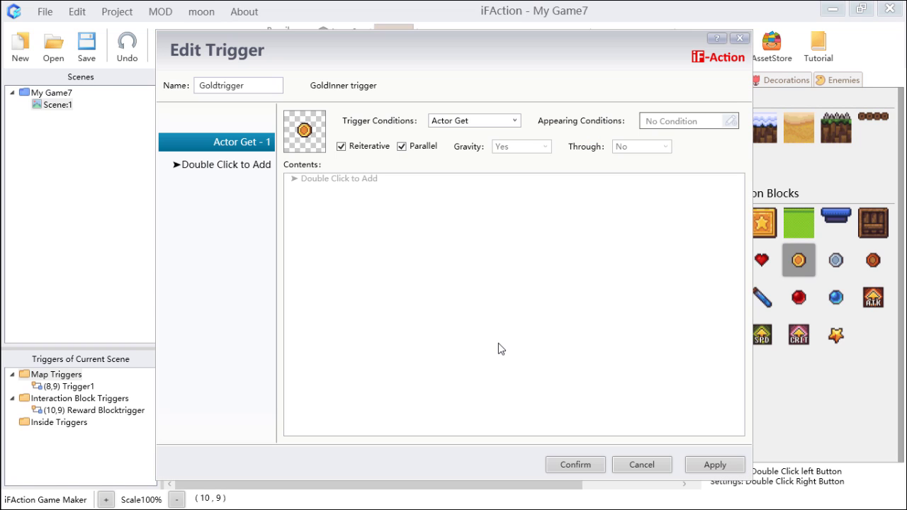
pyautogui.click(559, 465)
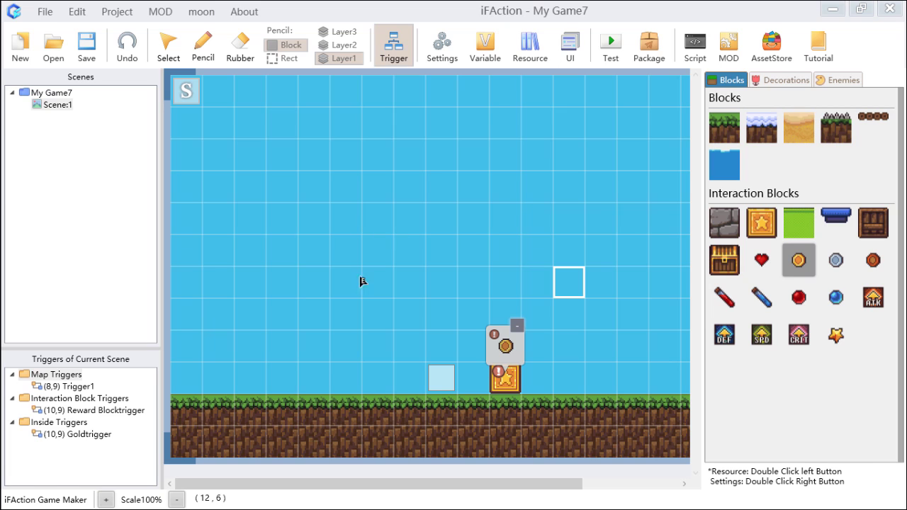
# Step: Assign the Male Villager NPC character to the map trigger at (8,9) and rename the trigger with the character's first name
pyautogui.doubleClick(437, 386)
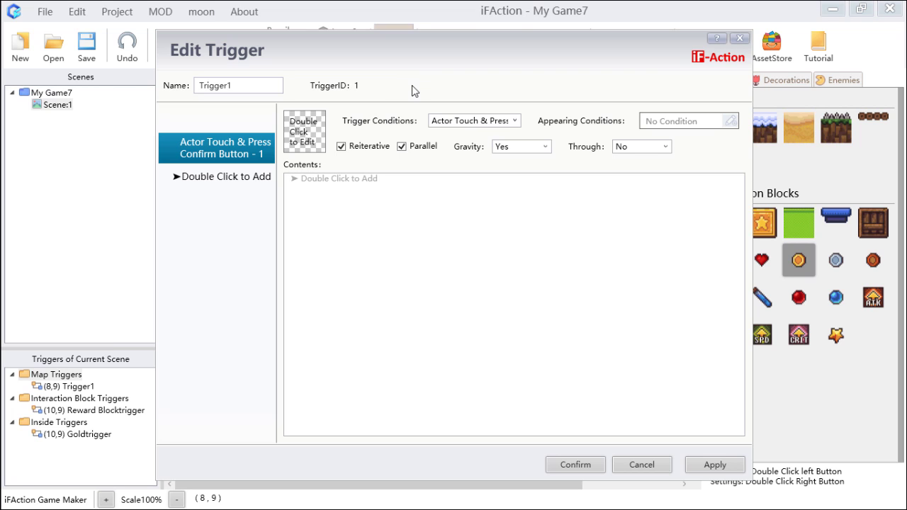
pyautogui.doubleClick(315, 151)
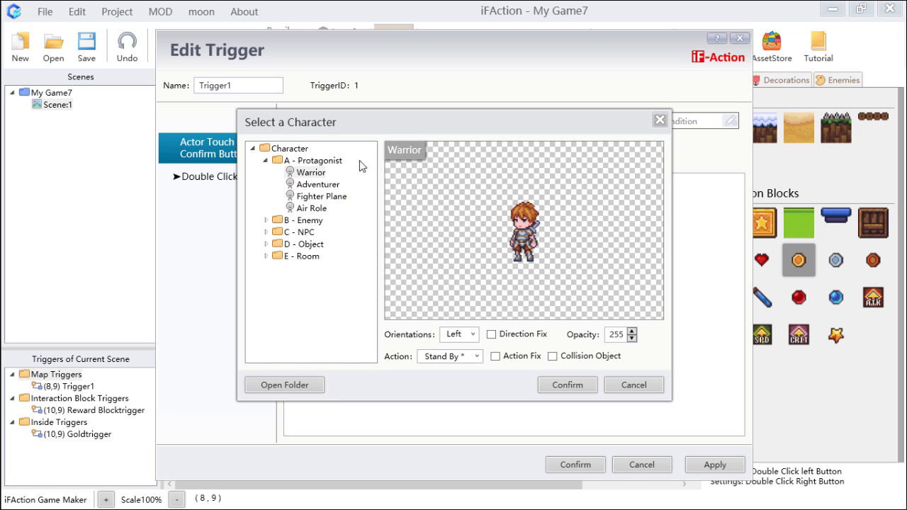
pyautogui.moveTo(390, 116); pyautogui.dragTo(423, 120)
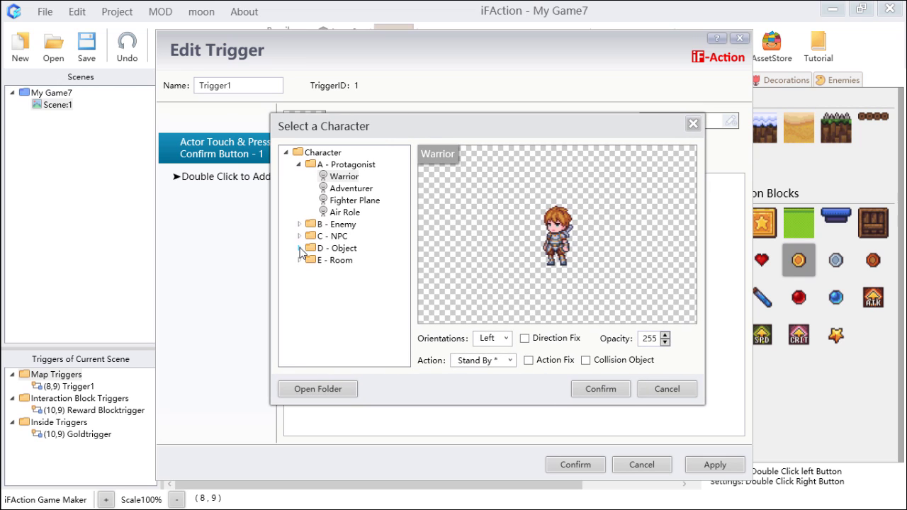
pyautogui.click(299, 237)
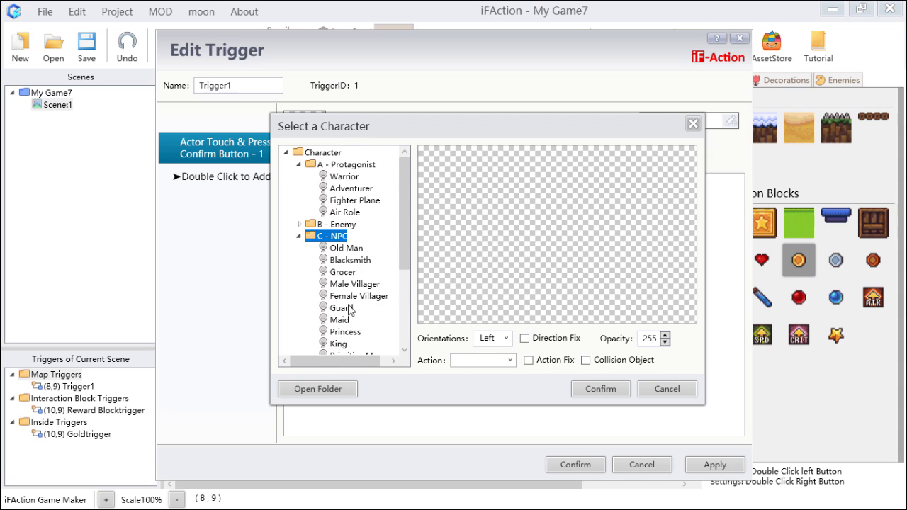
pyautogui.scroll(-1, 349, 310)
pyautogui.click(358, 254)
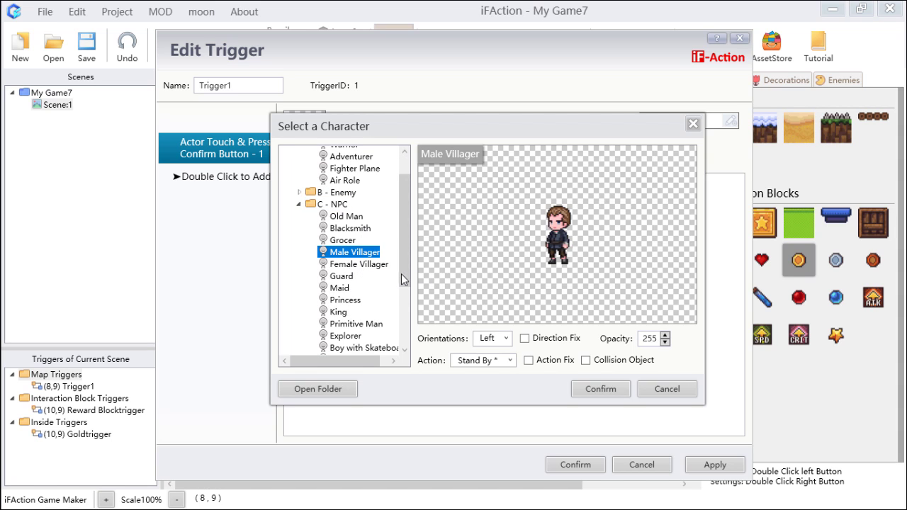
pyautogui.click(600, 388)
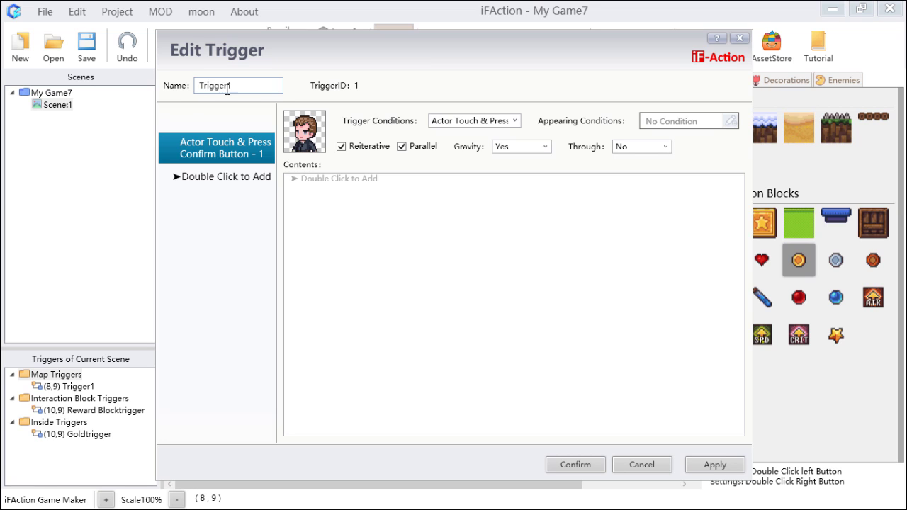
pyautogui.hotkey('ctrl', 'a')
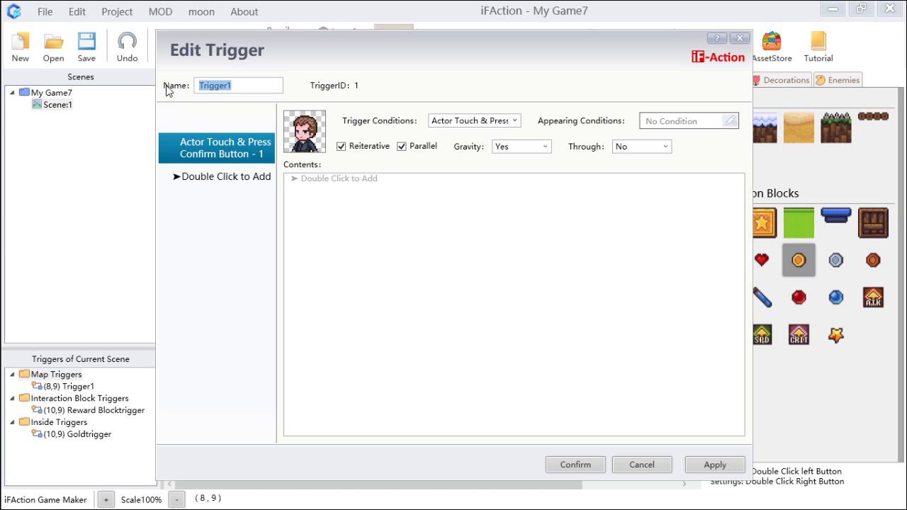
pyautogui.write('Mike')
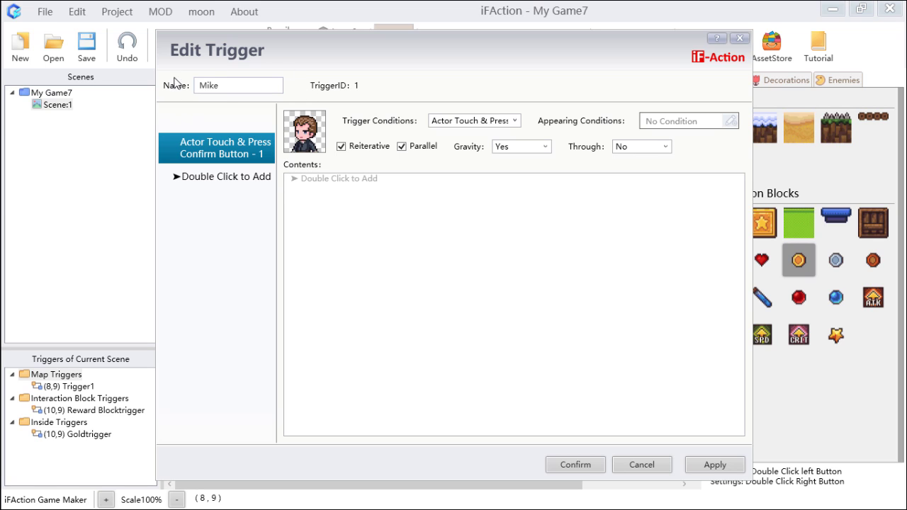
# Step: Add a Show Dialog content reading "Hi" that shows the trigger's name, and save the villager's trigger
pyautogui.doubleClick(409, 180)
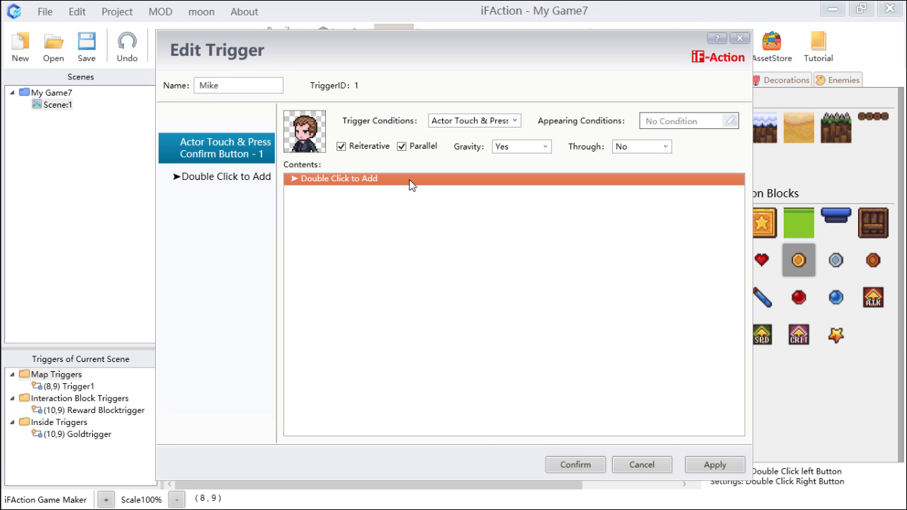
pyautogui.moveTo(621, 200); pyautogui.dragTo(468, 179)
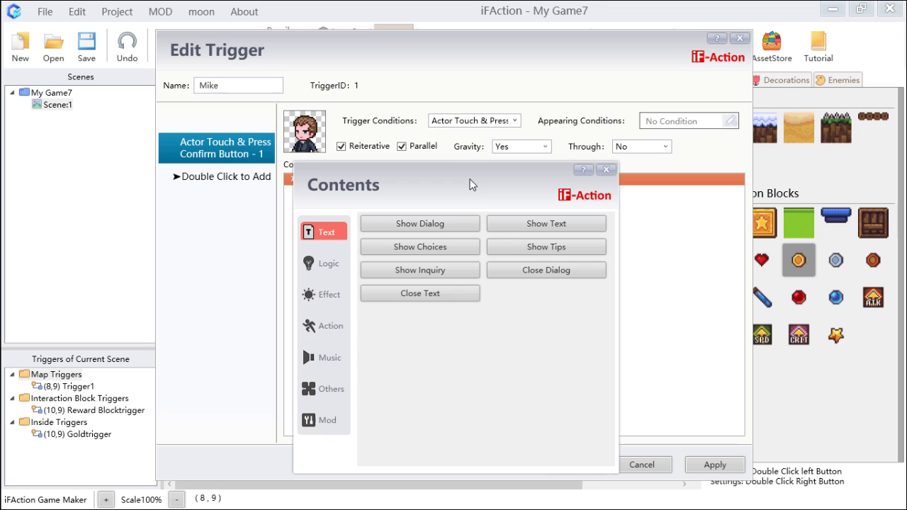
pyautogui.click(461, 227)
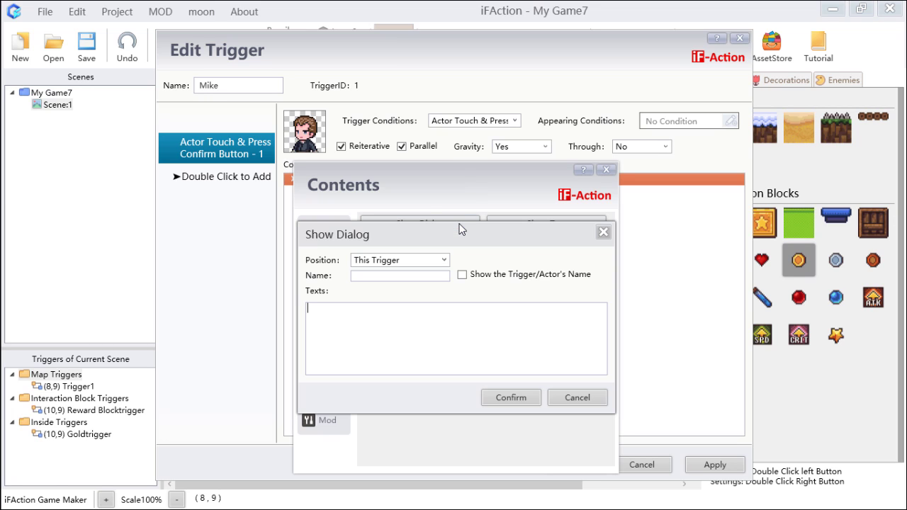
pyautogui.click(463, 274)
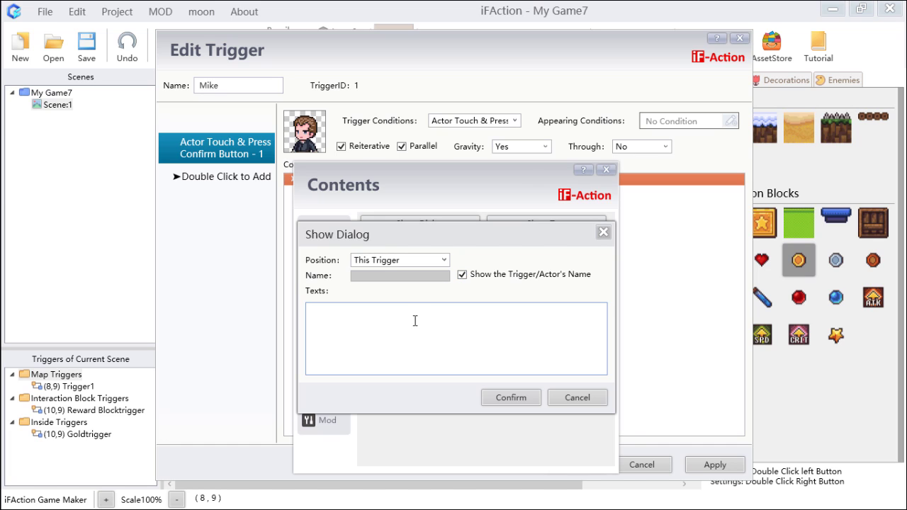
pyautogui.write('Hi')
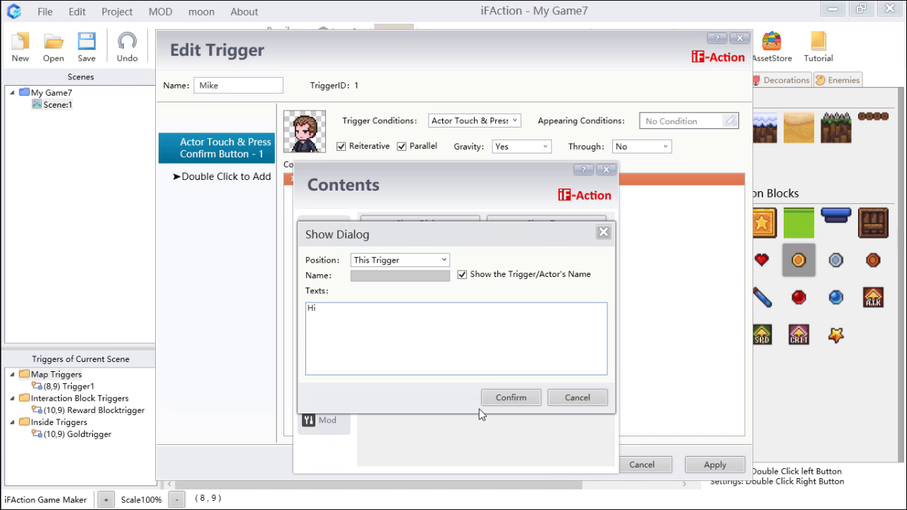
pyautogui.click(522, 399)
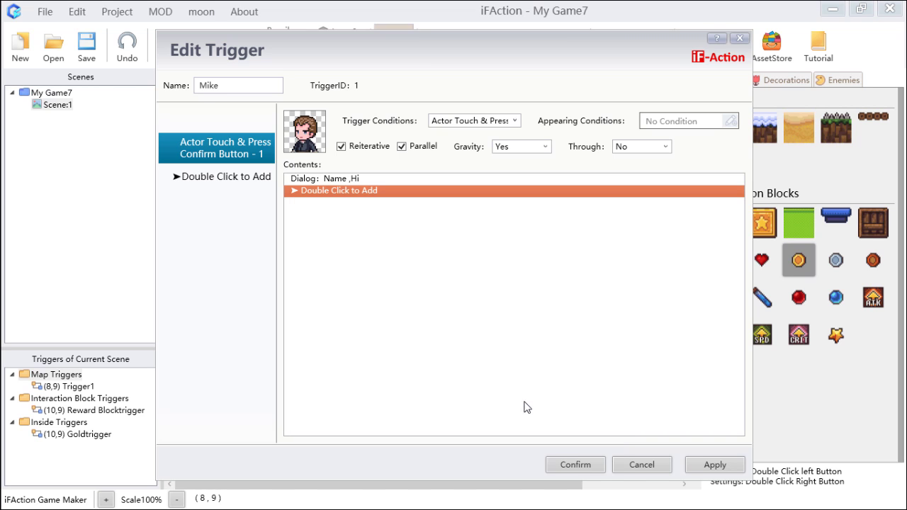
pyautogui.click(597, 464)
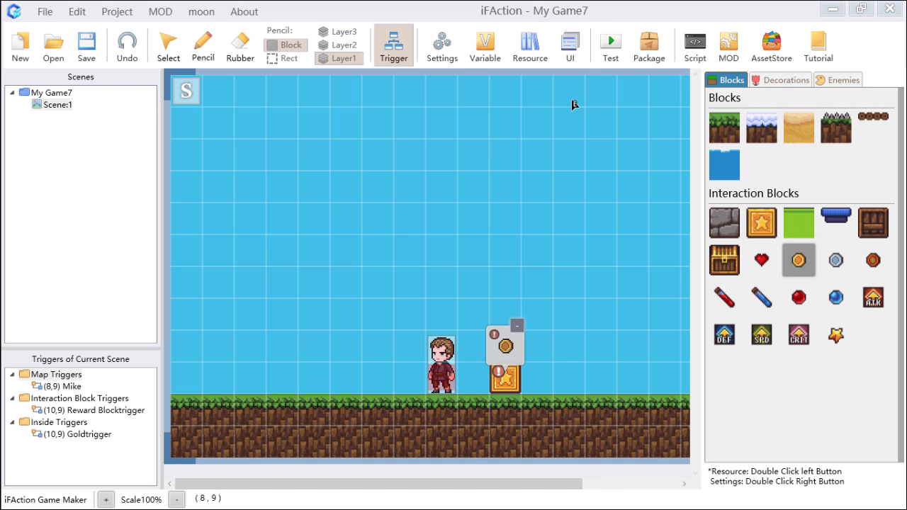
# Step: Test the game by starting a new game, walking the hero to the villager and talking to him, and close the test
pyautogui.click(609, 47)
pyautogui.click(631, 48)
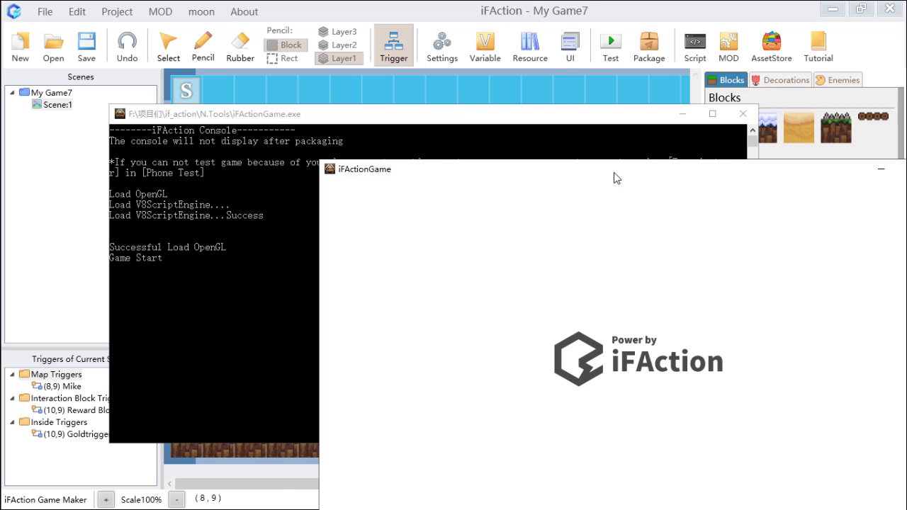
pyautogui.moveTo(613, 172); pyautogui.dragTo(467, 82)
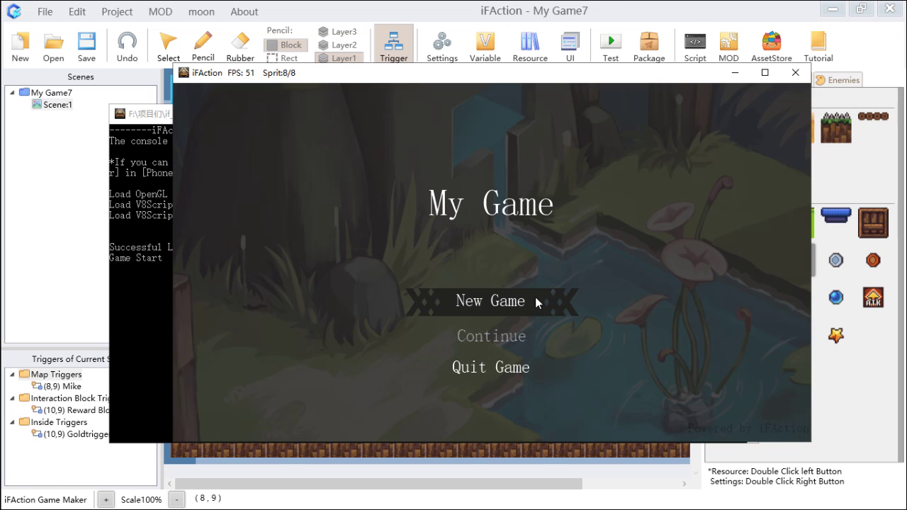
pyautogui.click(535, 299)
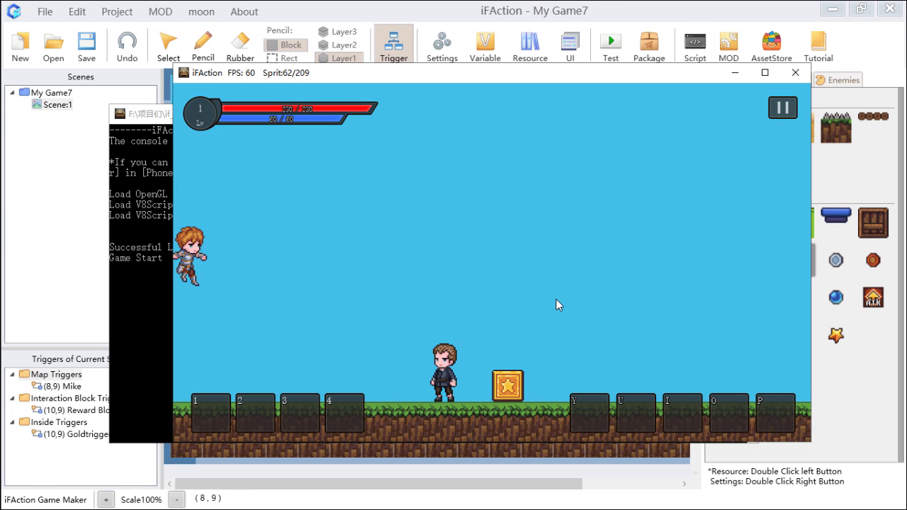
pyautogui.press('d')
pyautogui.press('d')
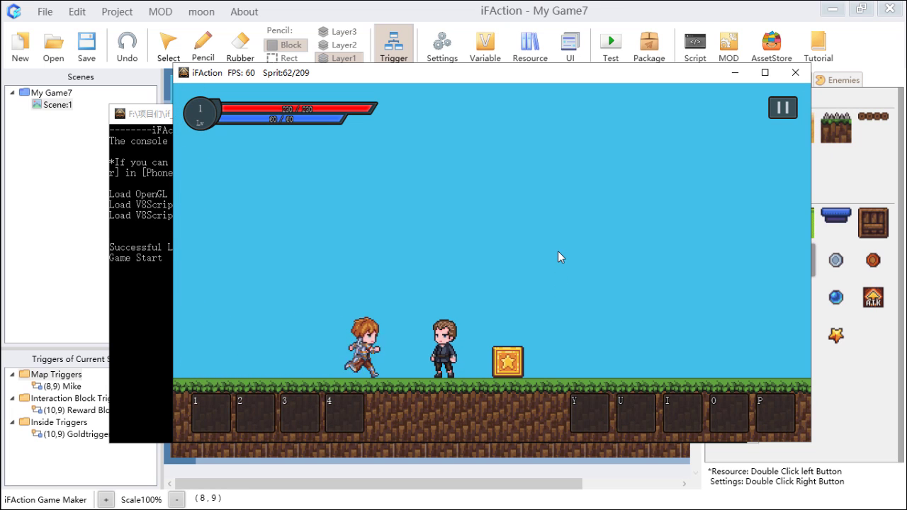
pyautogui.press('Return')
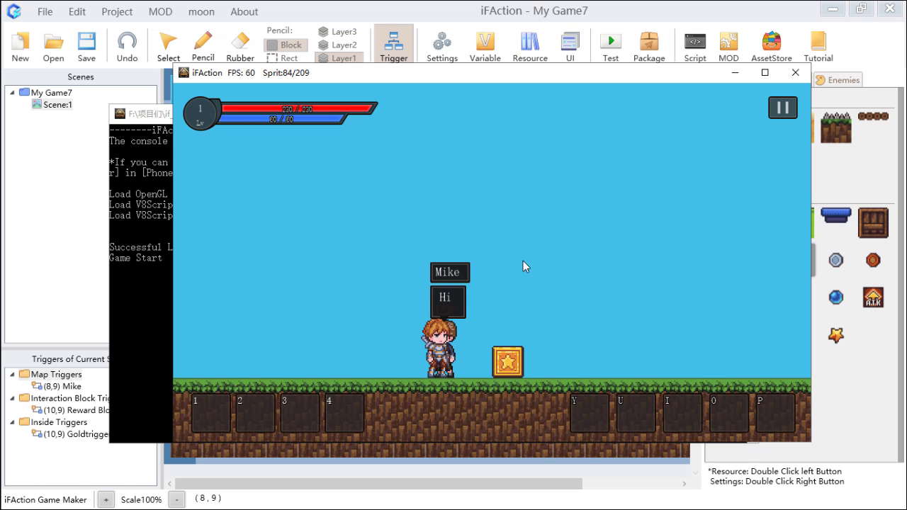
pyautogui.click(795, 72)
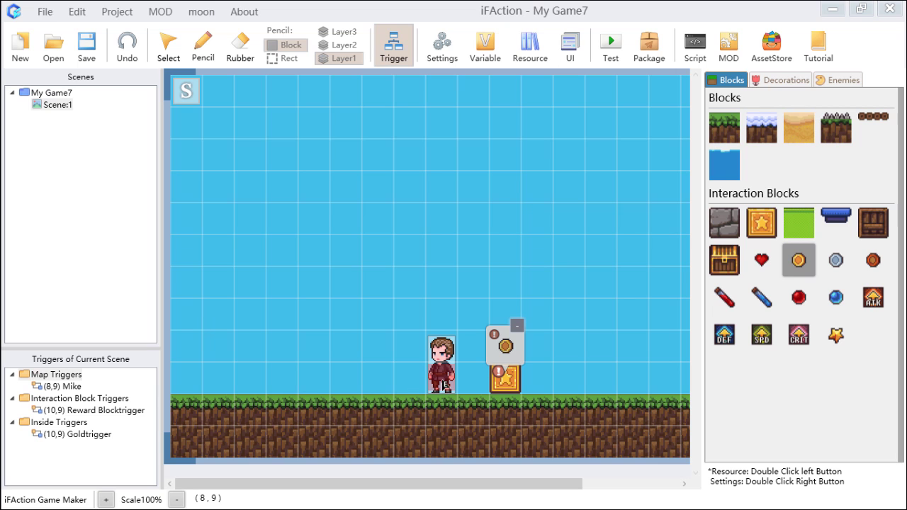
# Step: Review the name, TriggerID and contents of the villager's map trigger at (8,9), and close its settings
pyautogui.doubleClick(442, 384)
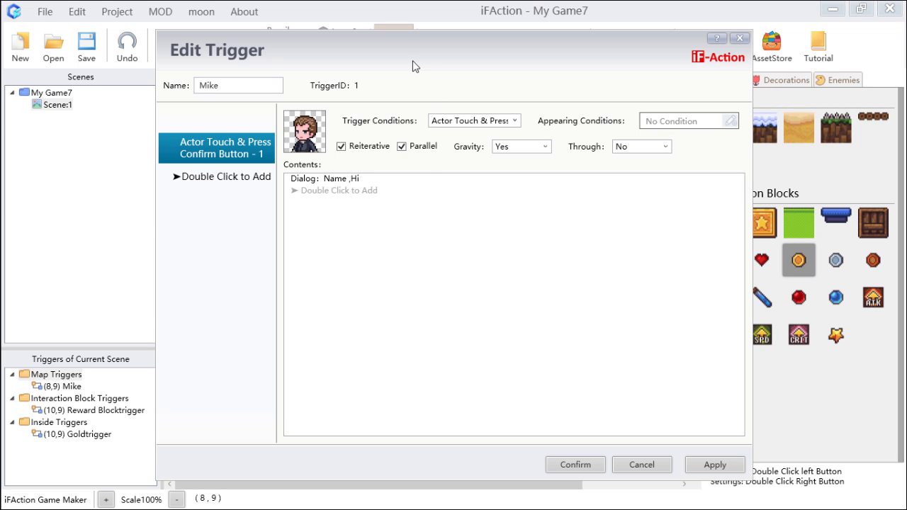
pyautogui.moveTo(412, 51); pyautogui.dragTo(409, 45)
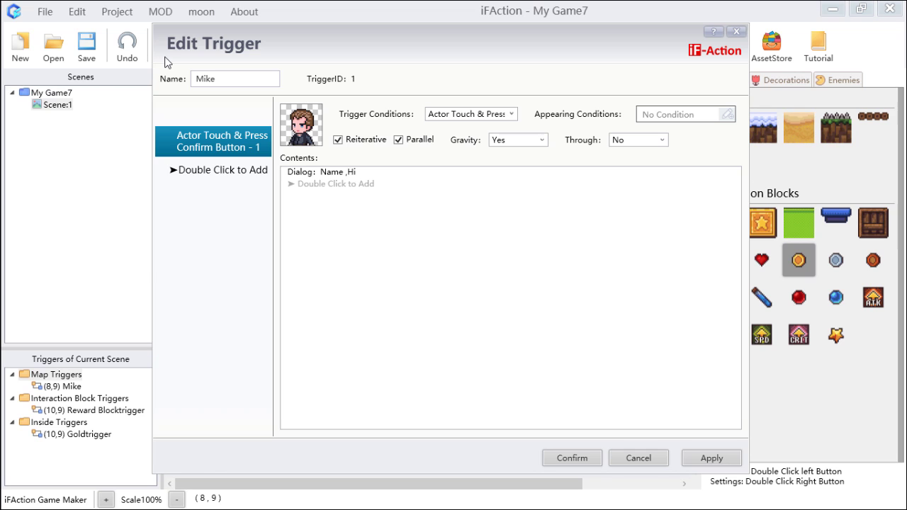
pyautogui.click(580, 463)
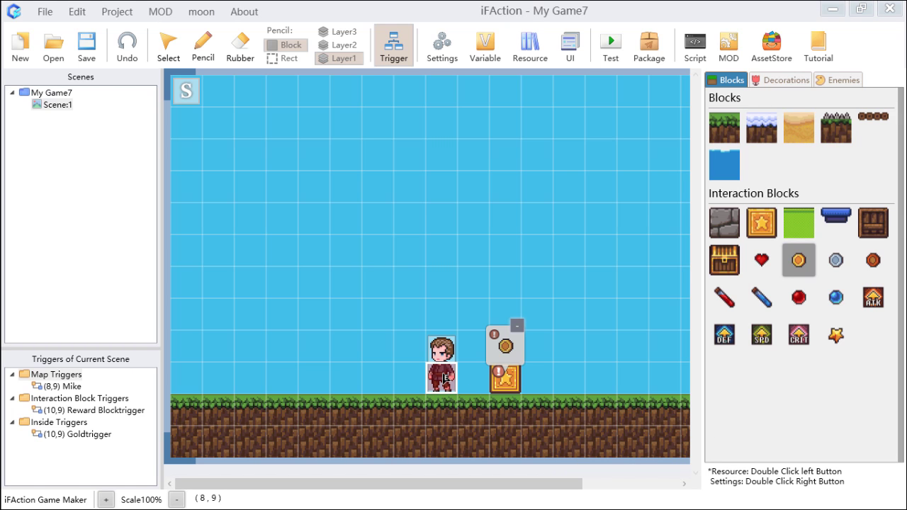
# Step: Copy the villager trigger at (8,9) and paste duplicates at (6,9) and (4,9)
pyautogui.hotkey('ctrl', 'c')
pyautogui.hotkey('ctrl', 'v')
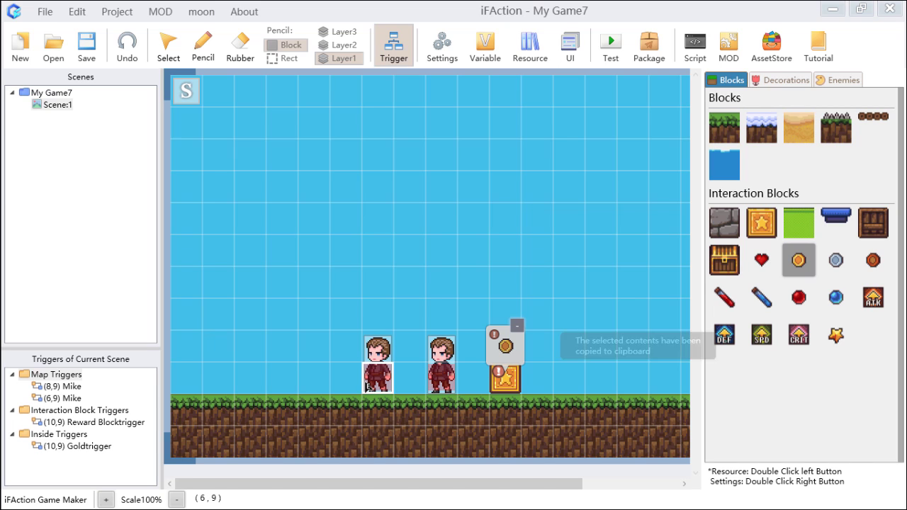
pyautogui.hotkey('ctrl', 'v')
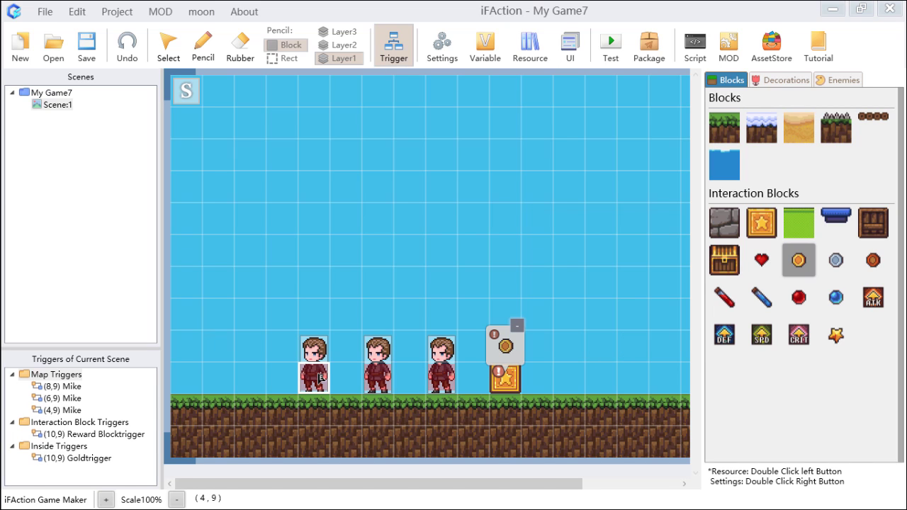
# Step: Add a Set Actor/Trigger Action content targeting trigger 003 to the villager trigger at (8,9), and save the trigger
pyautogui.doubleClick(445, 377)
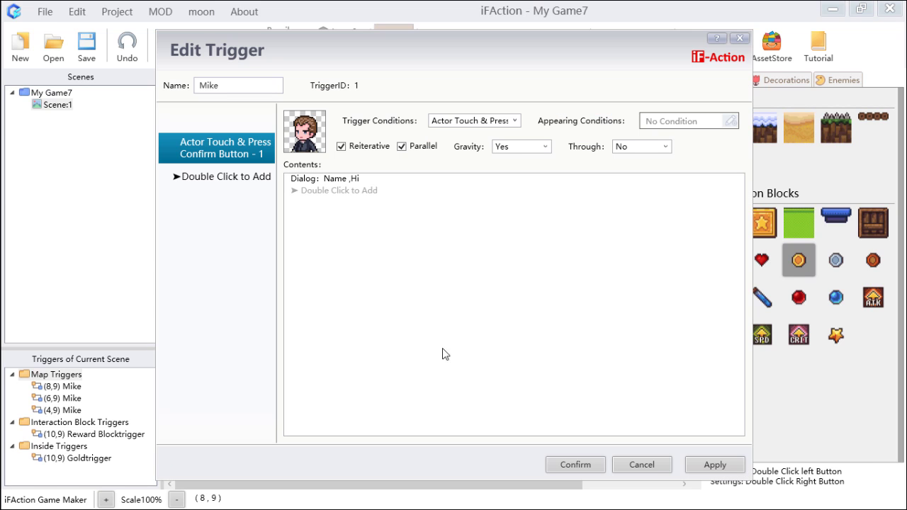
pyautogui.doubleClick(368, 191)
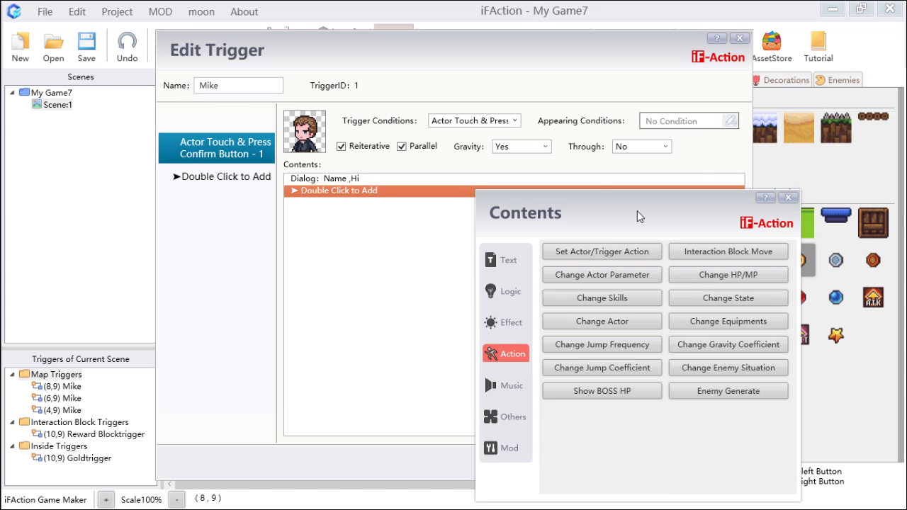
pyautogui.moveTo(636, 211); pyautogui.dragTo(462, 121)
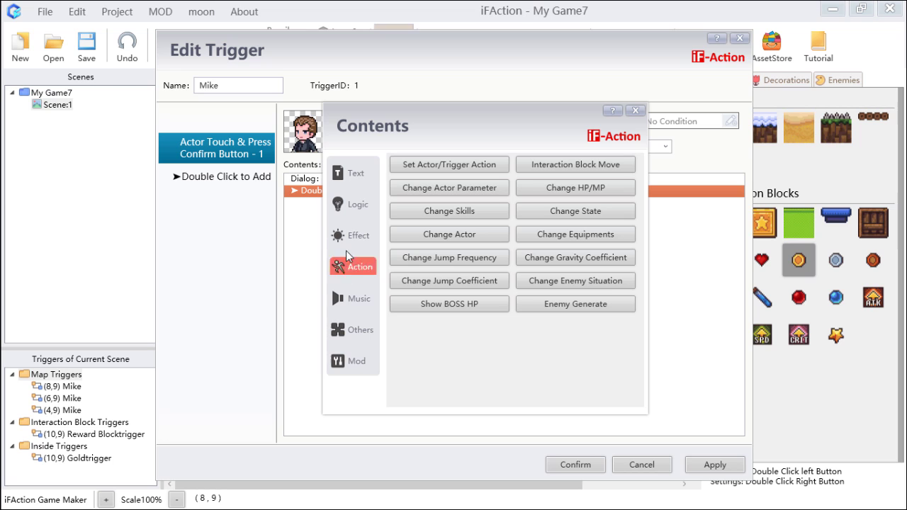
pyautogui.click(441, 167)
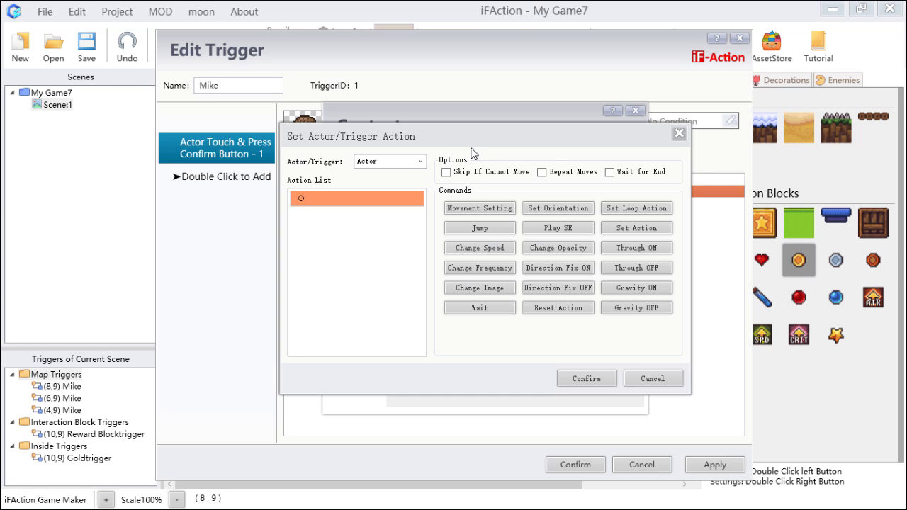
pyautogui.moveTo(472, 131); pyautogui.dragTo(466, 144)
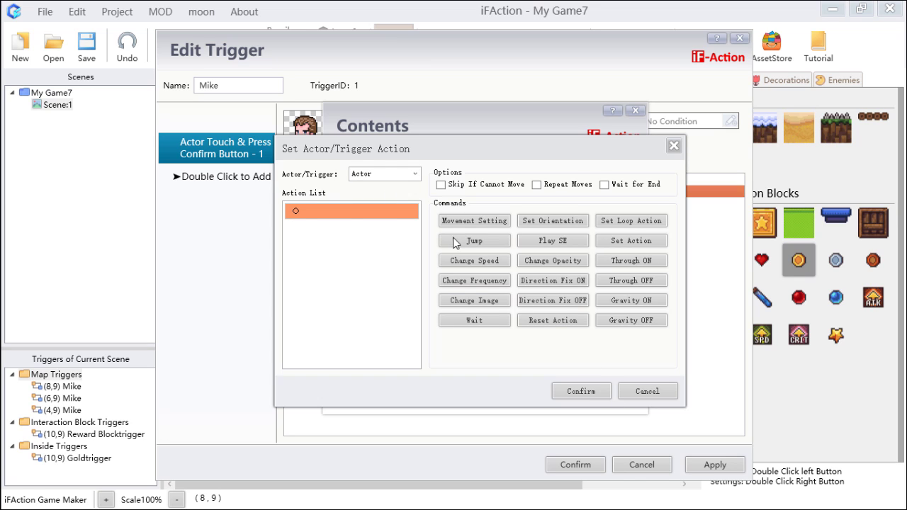
pyautogui.click(415, 175)
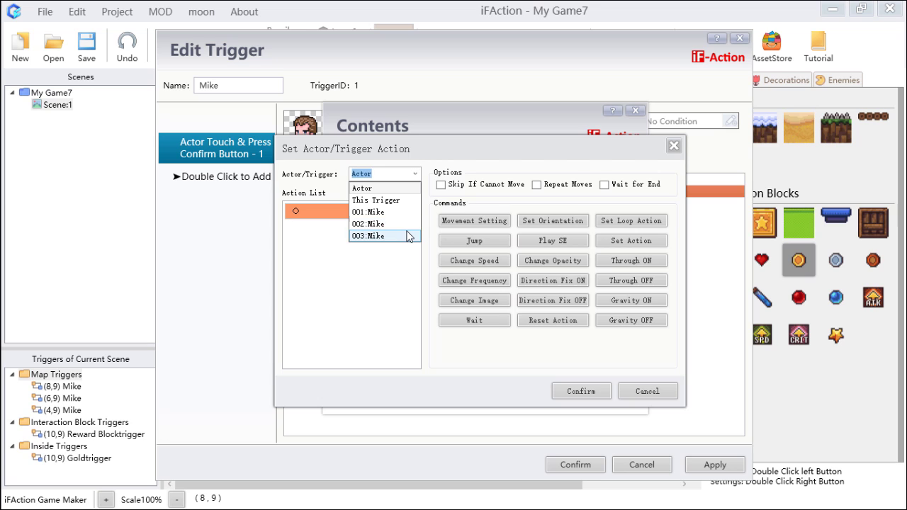
pyautogui.press('Escape')
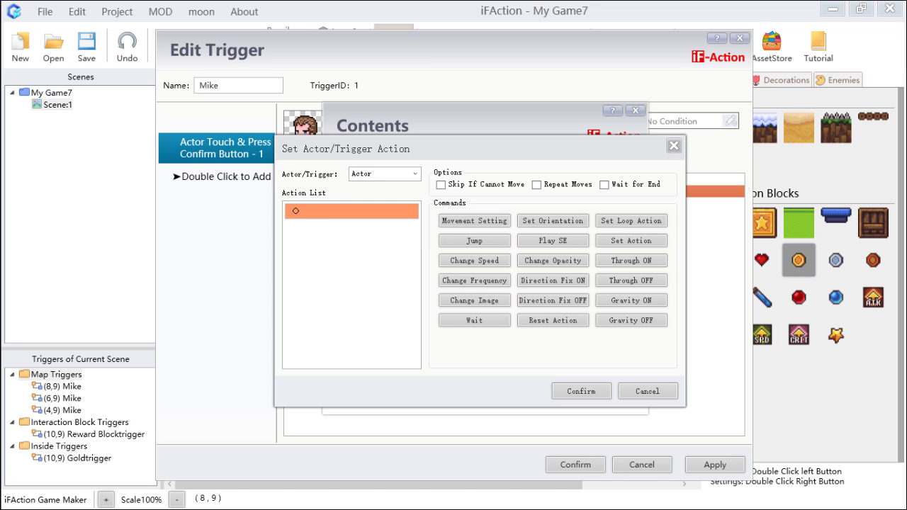
pyautogui.click(411, 183)
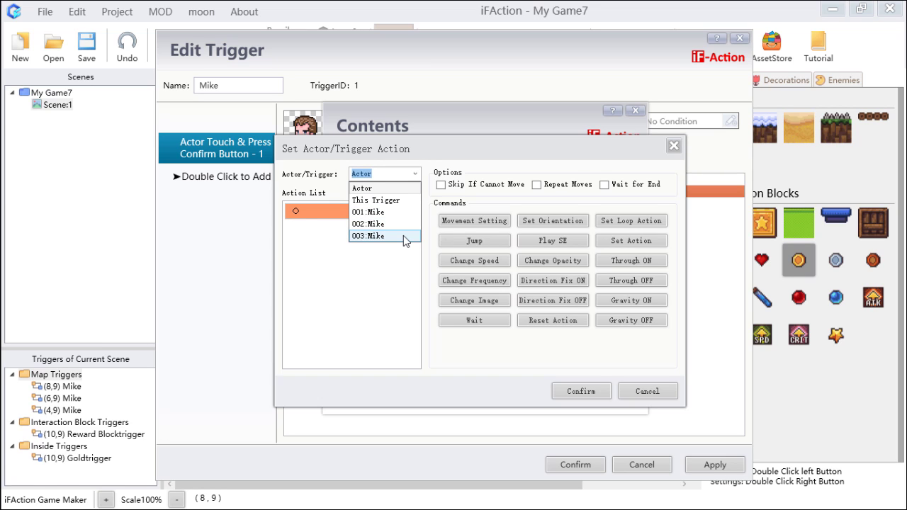
pyautogui.click(400, 233)
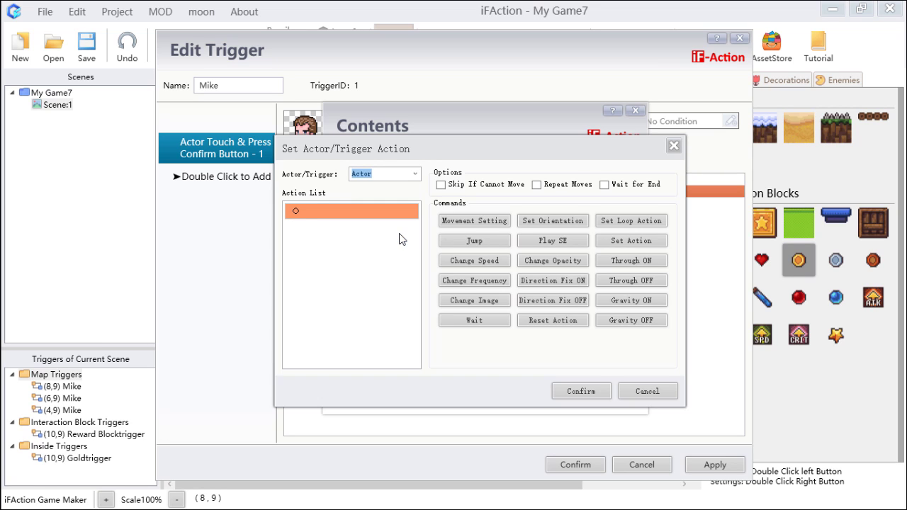
pyautogui.click(580, 394)
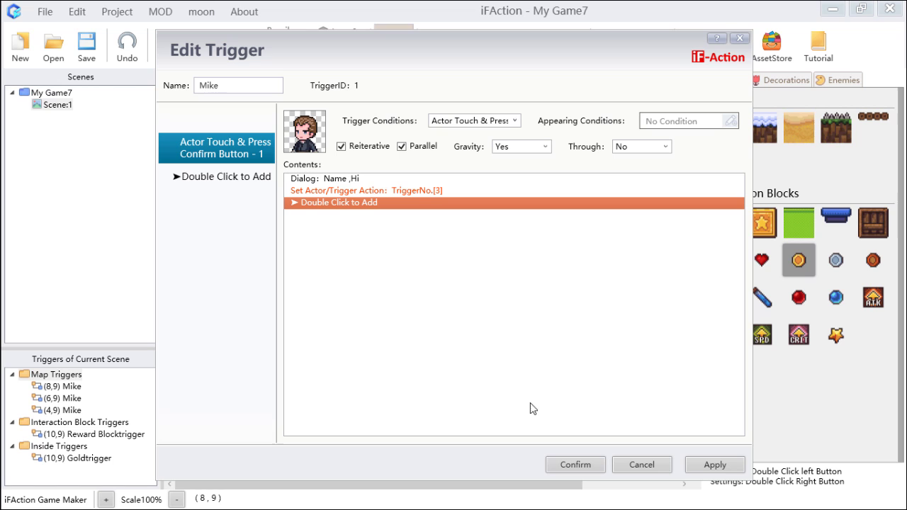
pyautogui.click(580, 465)
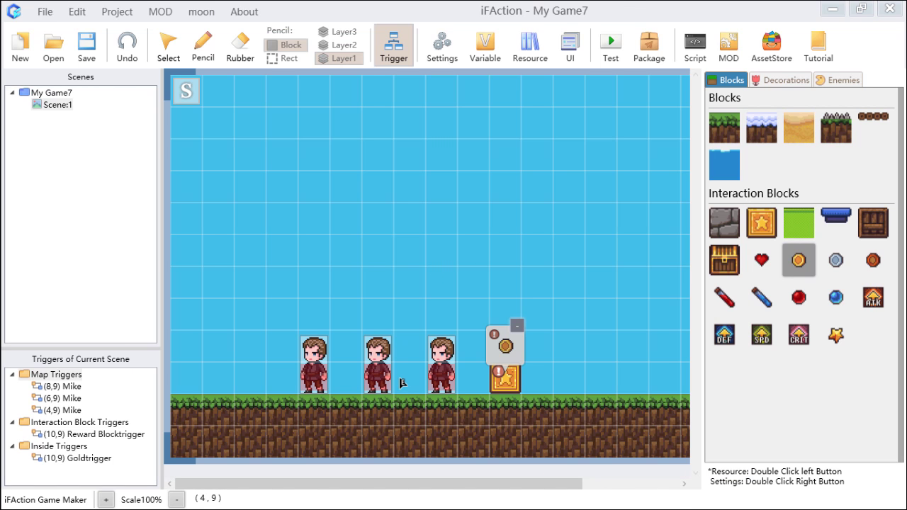
# Step: Add a second page to the villager trigger at (8,9) and switch between its two pages, ending on page 2
pyautogui.doubleClick(441, 386)
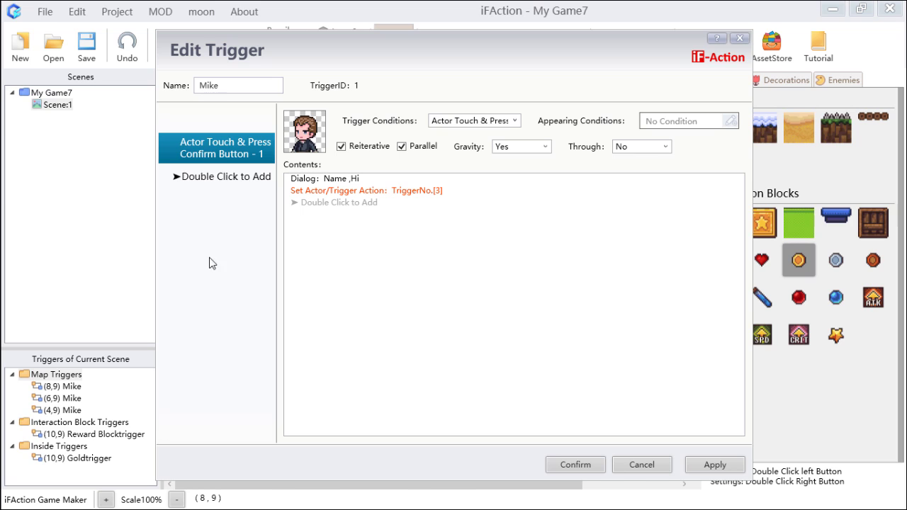
pyautogui.doubleClick(210, 178)
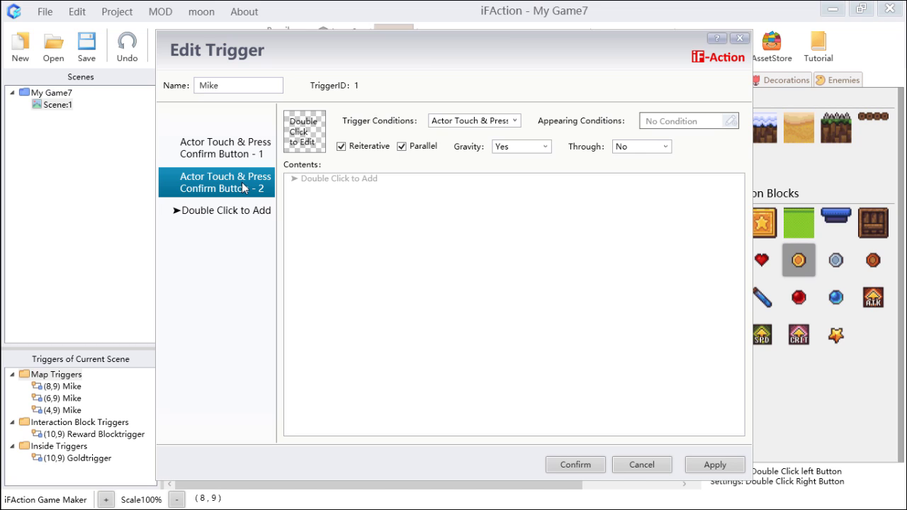
pyautogui.click(242, 151)
pyautogui.click(238, 179)
pyautogui.click(245, 151)
pyautogui.click(243, 185)
# Step: Assign the Skeleton character from the B - Enemy group to the trigger's second page and save the trigger
pyautogui.doubleClick(309, 141)
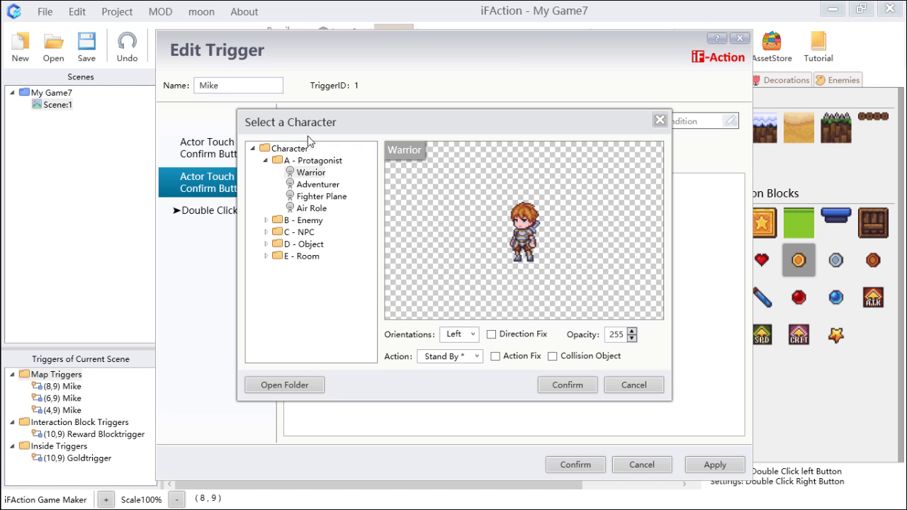
pyautogui.click(265, 233)
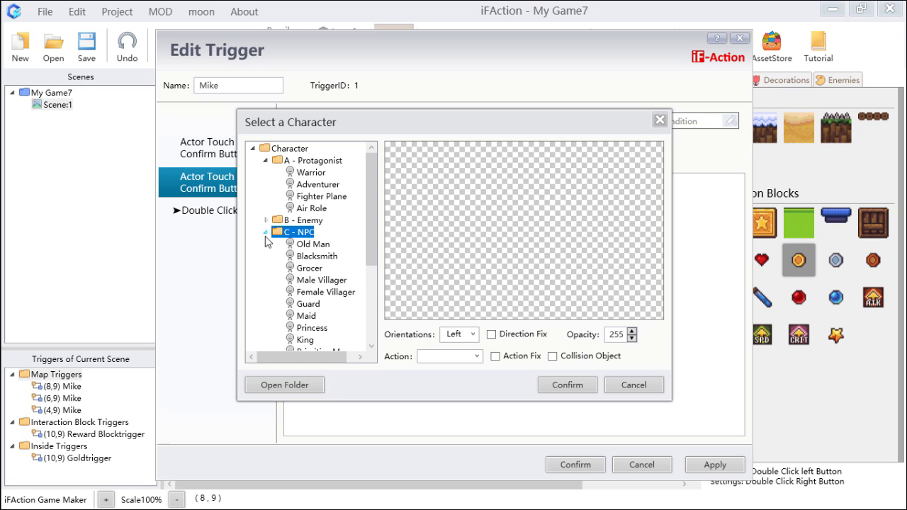
pyautogui.click(266, 232)
pyautogui.click(266, 221)
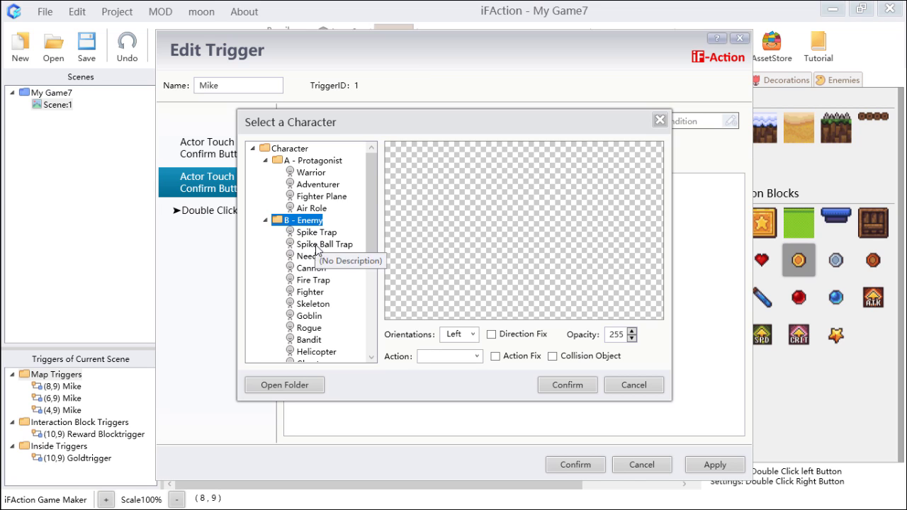
pyautogui.click(317, 304)
pyautogui.click(570, 387)
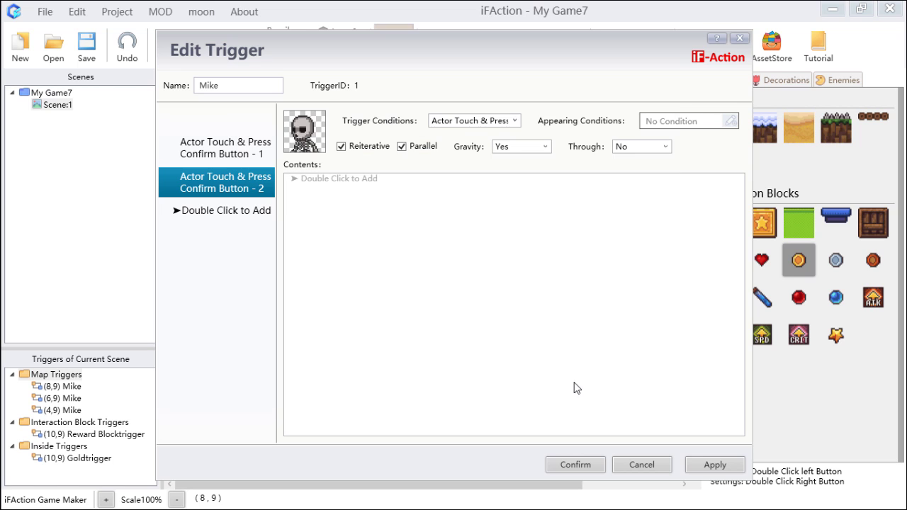
pyautogui.click(574, 465)
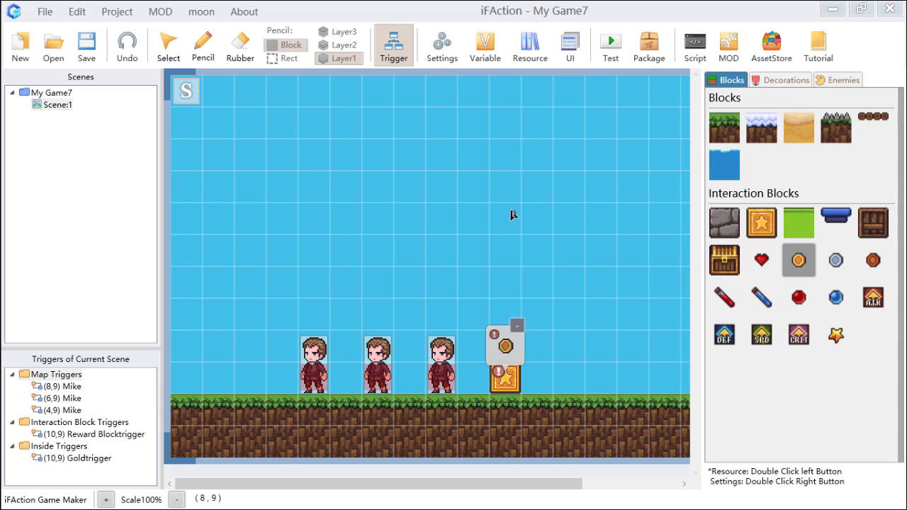
# Step: Run a game test of the project and start a new game
pyautogui.click(615, 50)
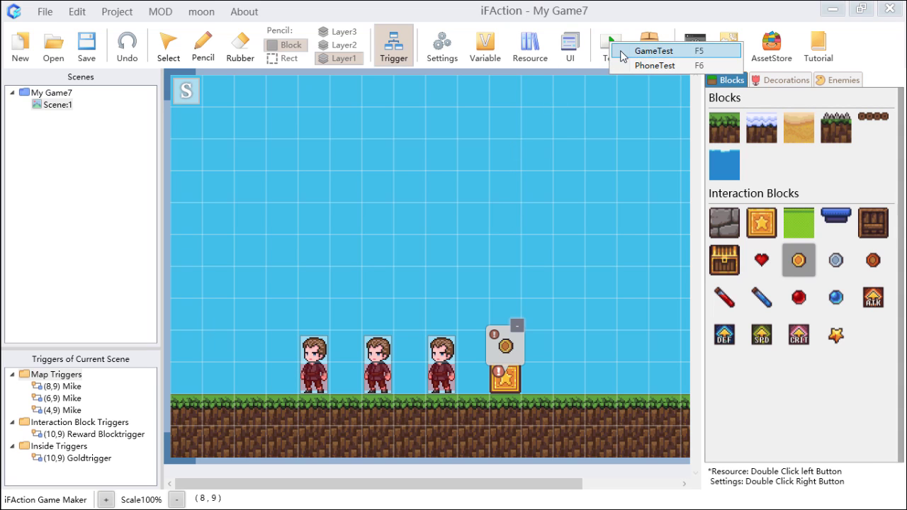
pyautogui.click(623, 51)
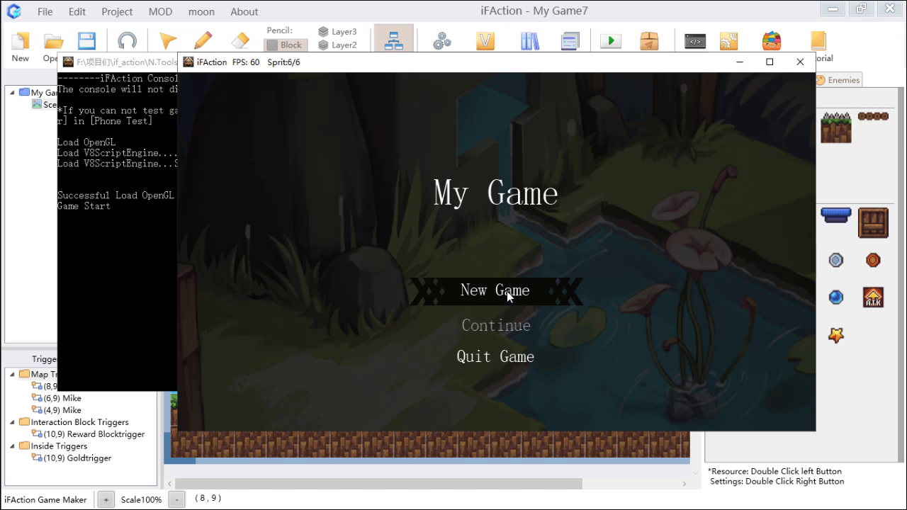
pyautogui.click(506, 291)
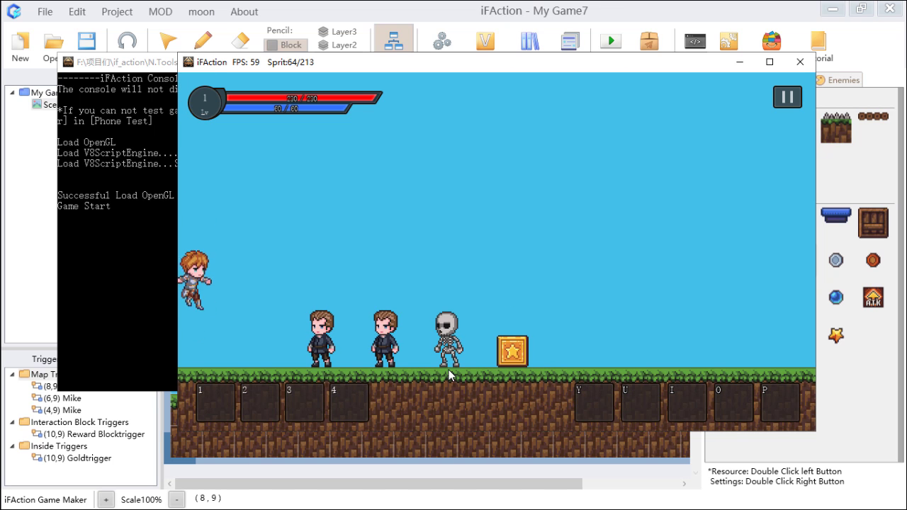
# Step: Walk the hero back and forth past the villagers and the skeleton to check their triggers, and close the game test
pyautogui.press('d')
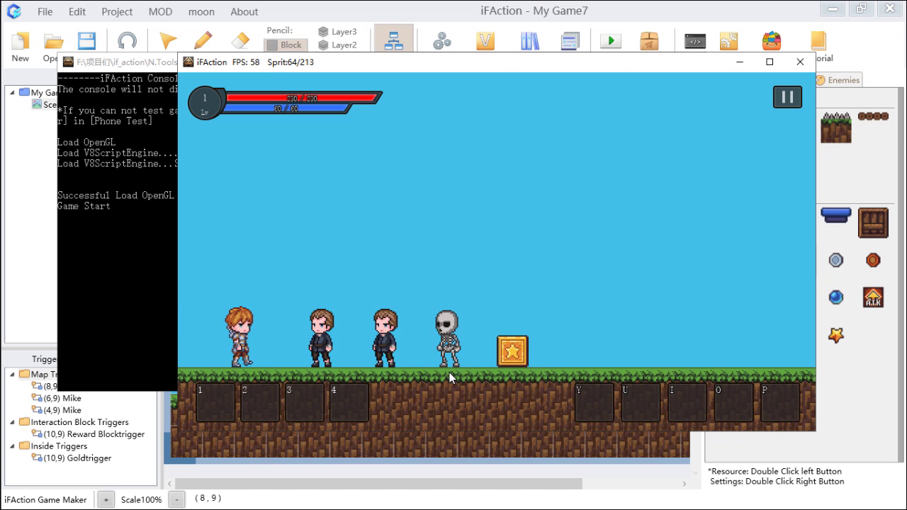
pyautogui.press('d')
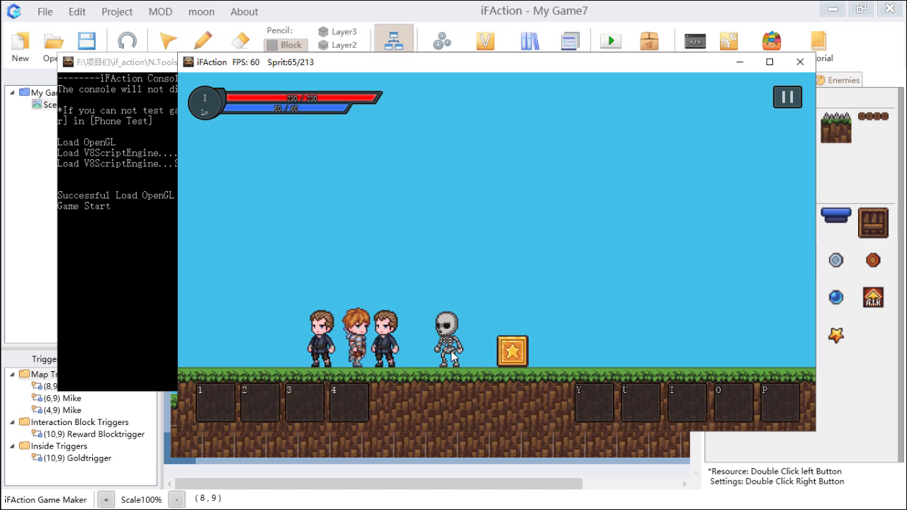
pyautogui.press('d')
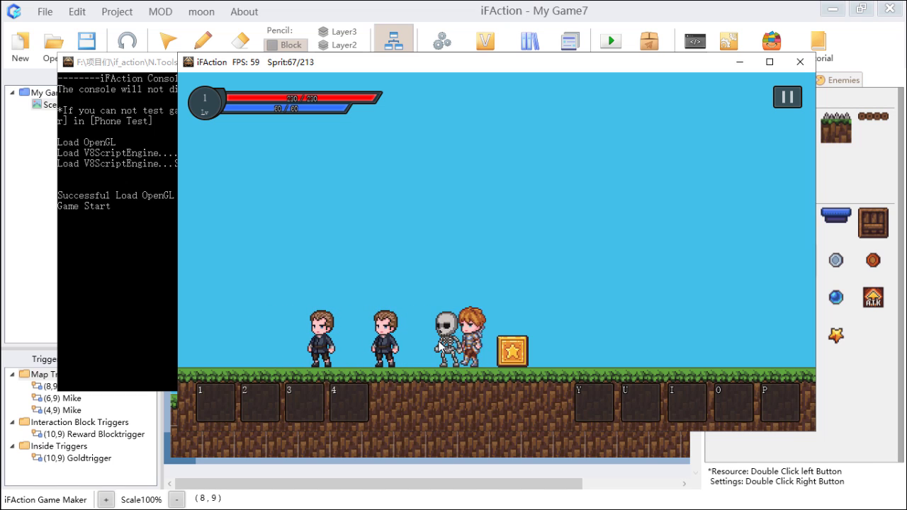
pyautogui.press('a')
pyautogui.press('d')
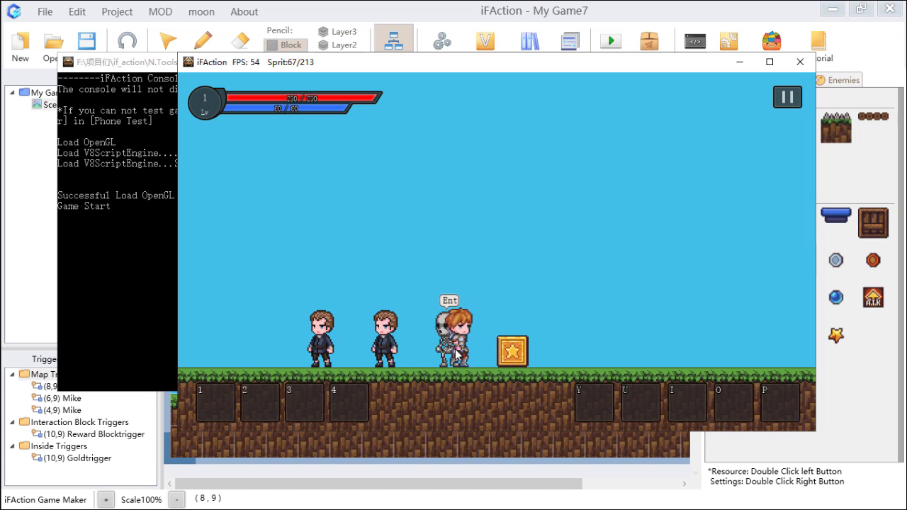
pyautogui.press('a')
pyautogui.press('d')
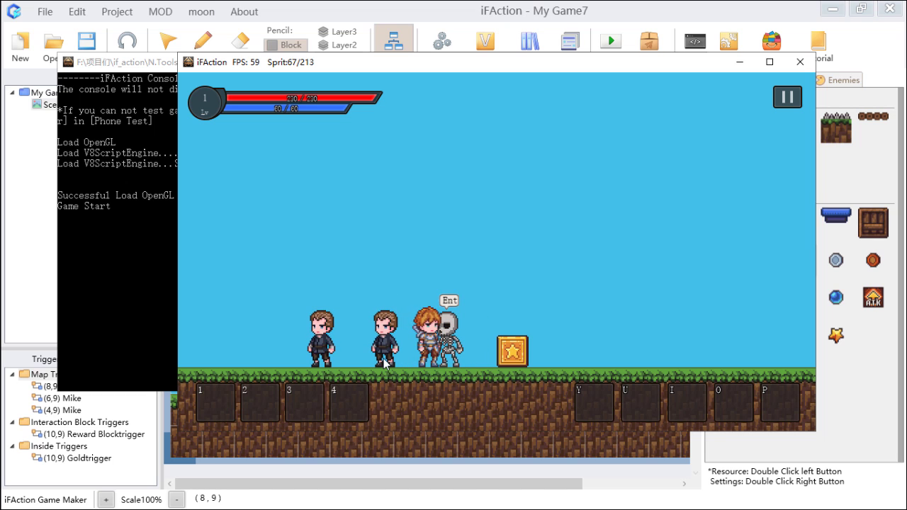
pyautogui.press('a')
pyautogui.press('d')
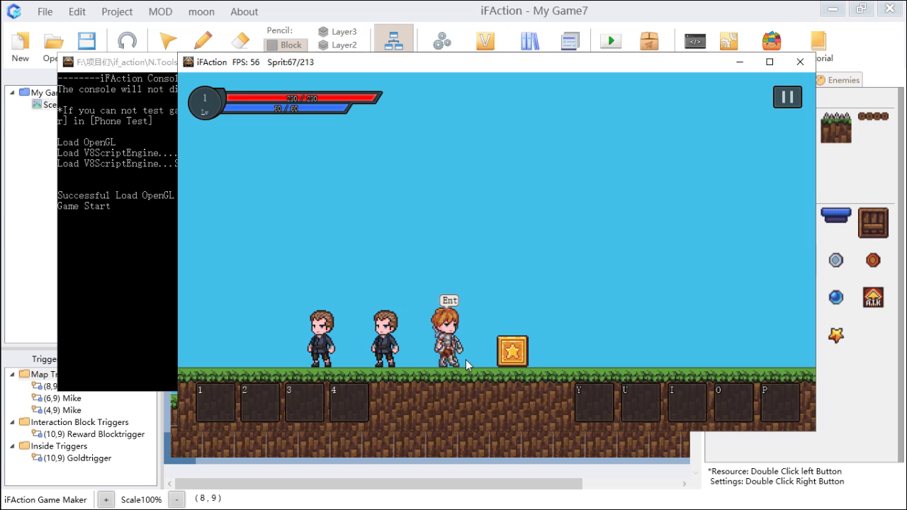
pyautogui.press('a')
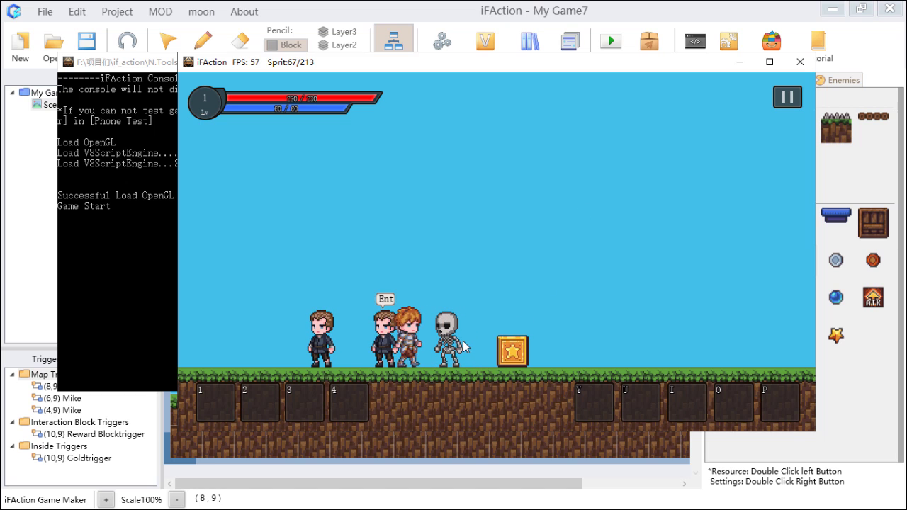
pyautogui.press('d')
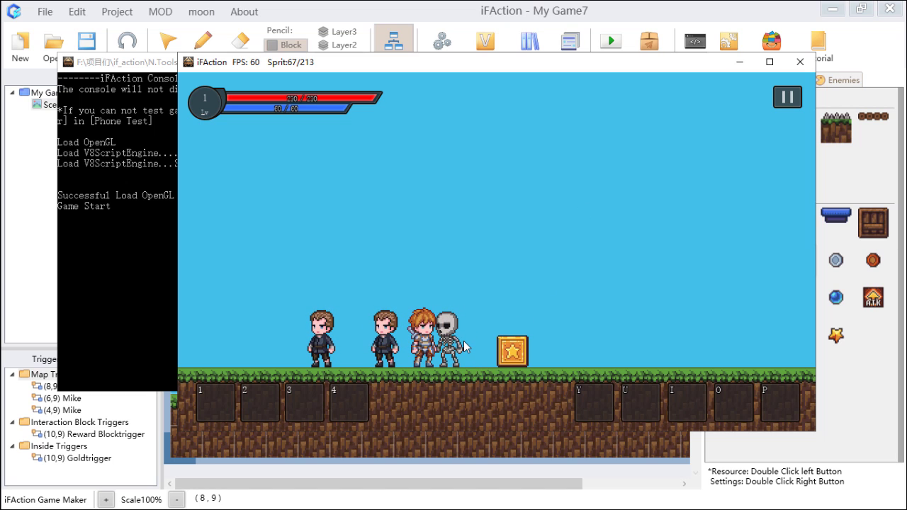
pyautogui.press('a')
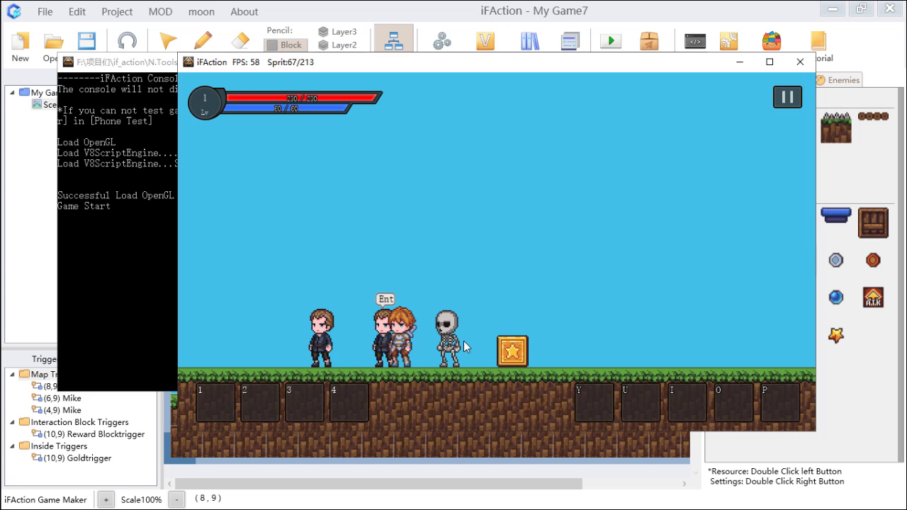
pyautogui.click(800, 61)
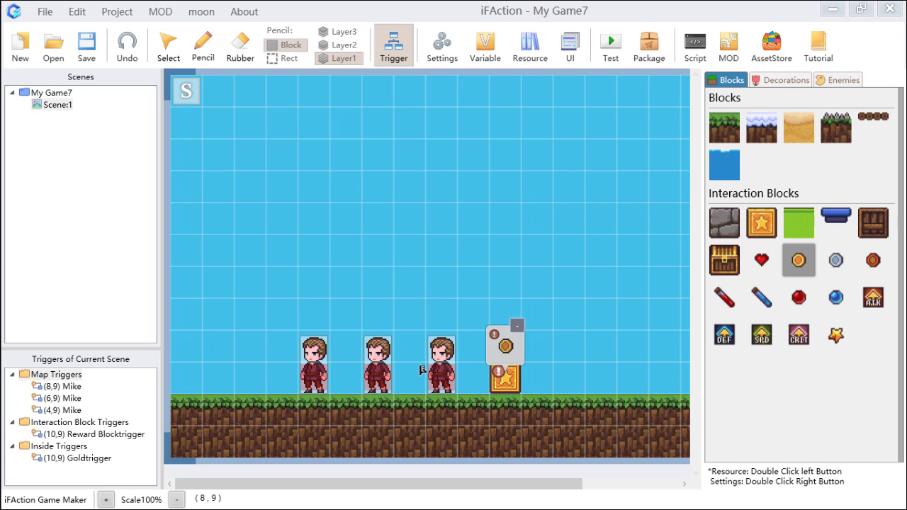
# Step: Delete the villager trigger at (4,9) from the scene
pyautogui.click(317, 387)
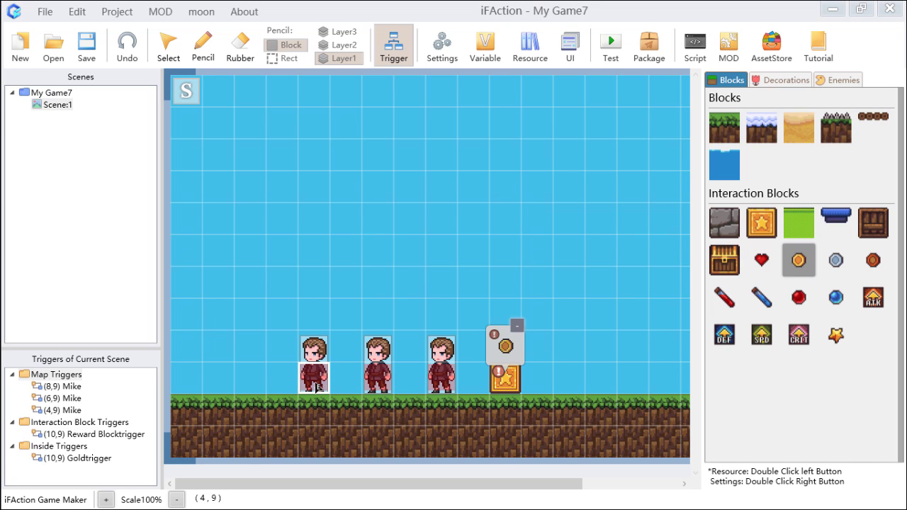
pyautogui.press('Delete')
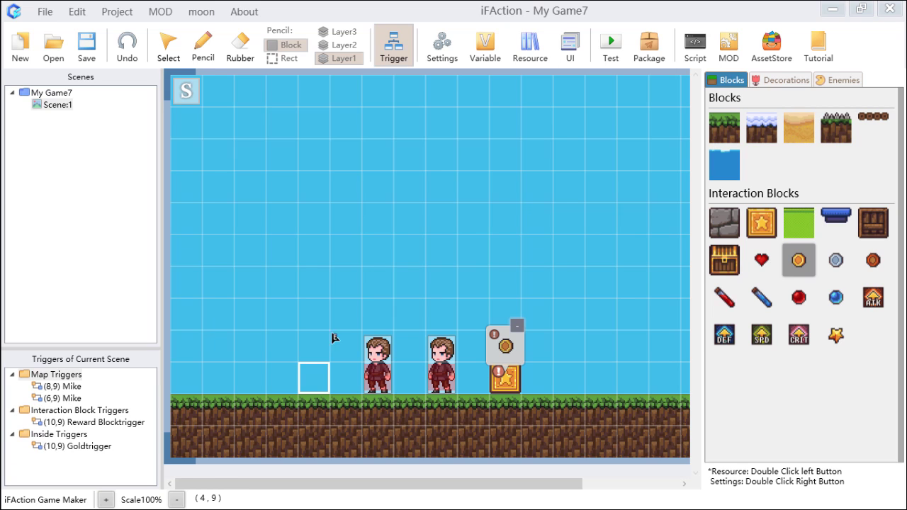
# Step: Add a second and a third page to the villager trigger at (6,9)
pyautogui.doubleClick(387, 391)
pyautogui.moveTo(409, 58); pyautogui.dragTo(446, 63)
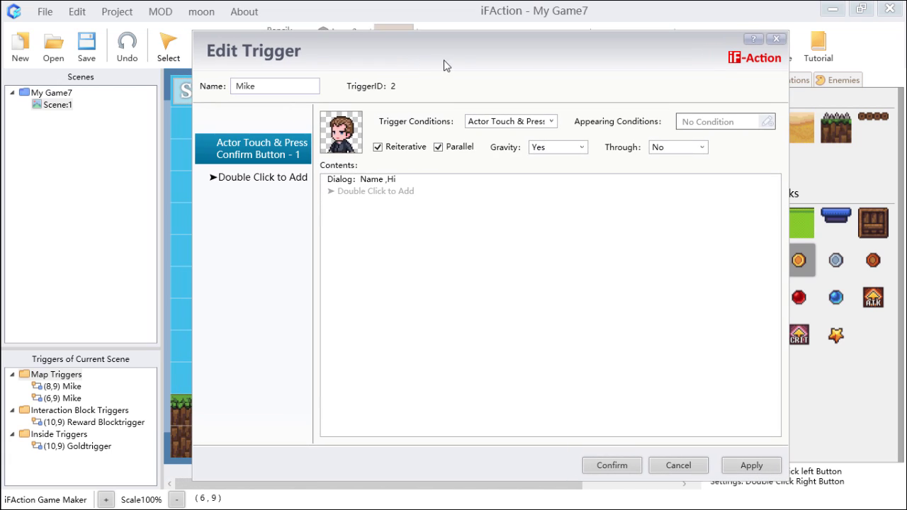
pyautogui.doubleClick(258, 185)
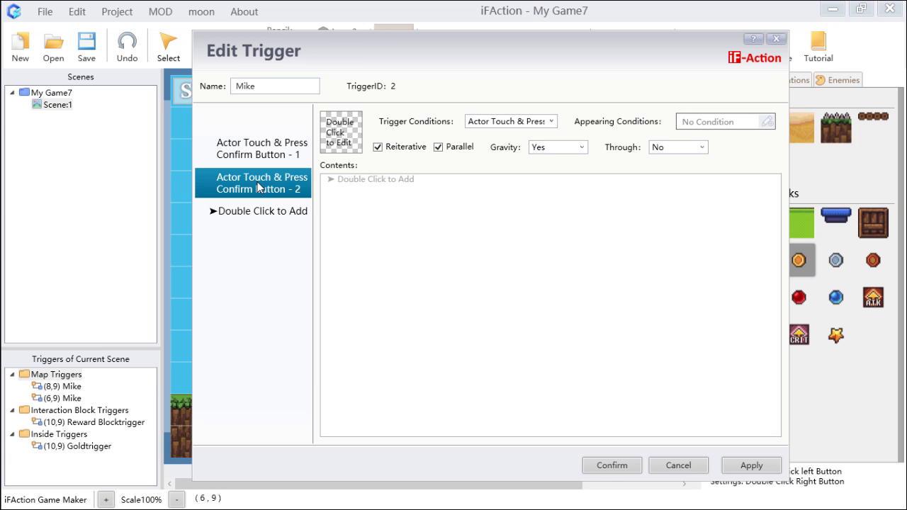
pyautogui.doubleClick(274, 211)
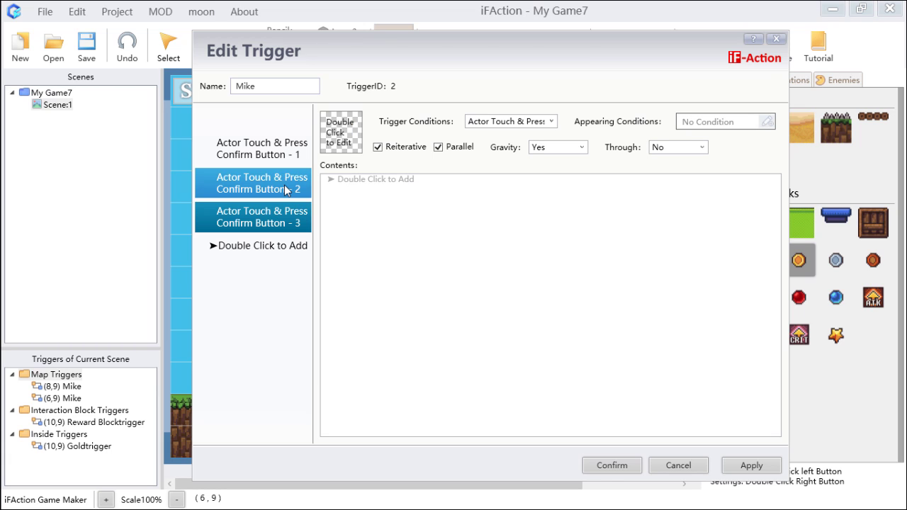
# Step: Assign the Male Villager character from the C - NPC group to page 2 of the trigger
pyautogui.click(284, 185)
pyautogui.doubleClick(353, 139)
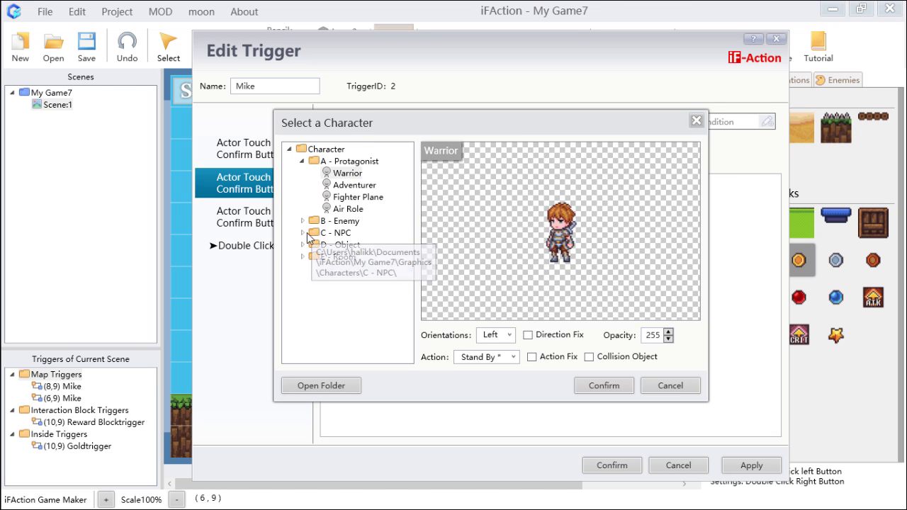
pyautogui.doubleClick(313, 234)
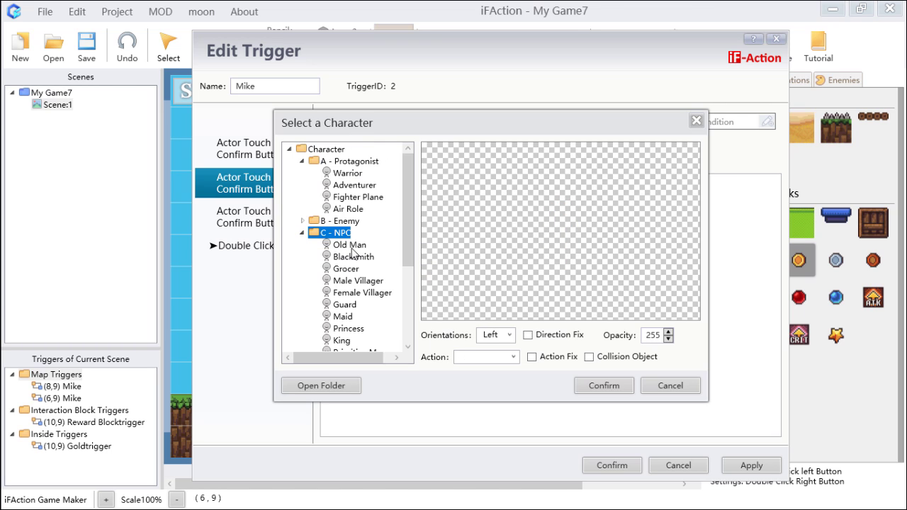
pyautogui.click(356, 284)
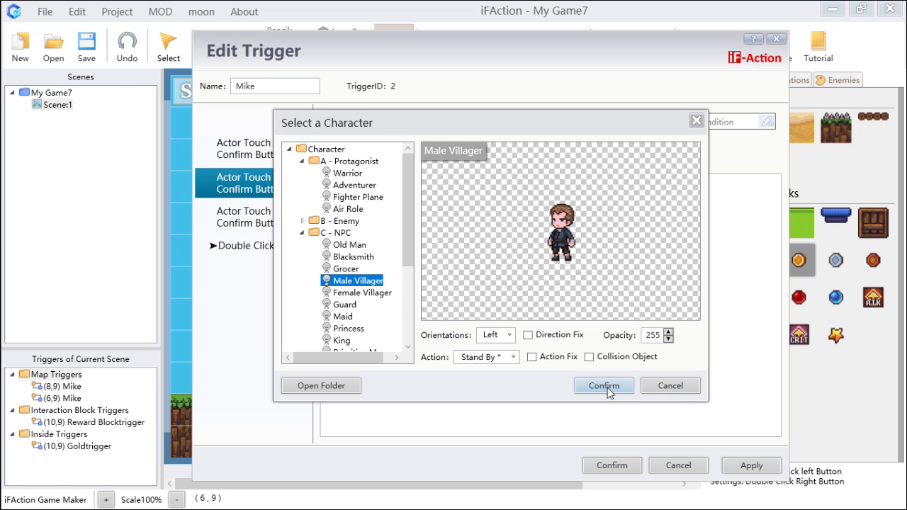
pyautogui.click(603, 386)
# Step: Assign the Male Villager character from the C - NPC group to page 3 and apply the trigger changes
pyautogui.click(284, 214)
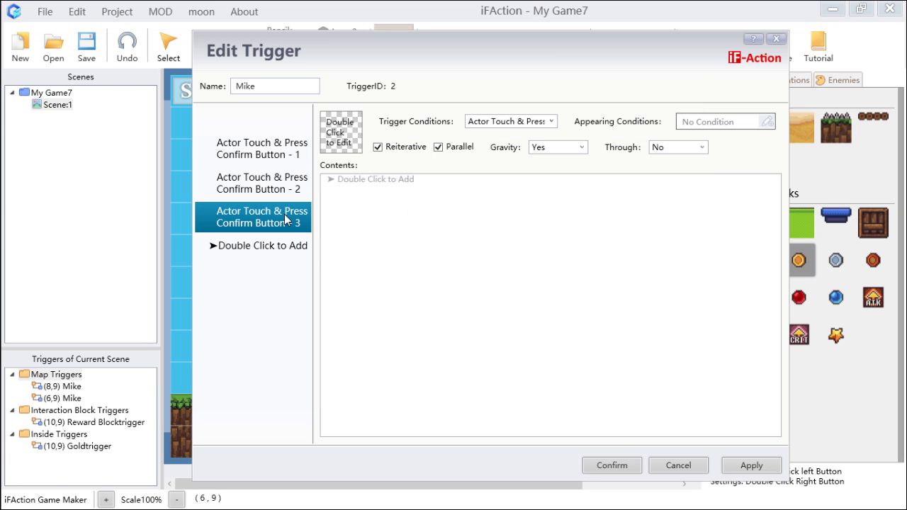
pyautogui.doubleClick(341, 144)
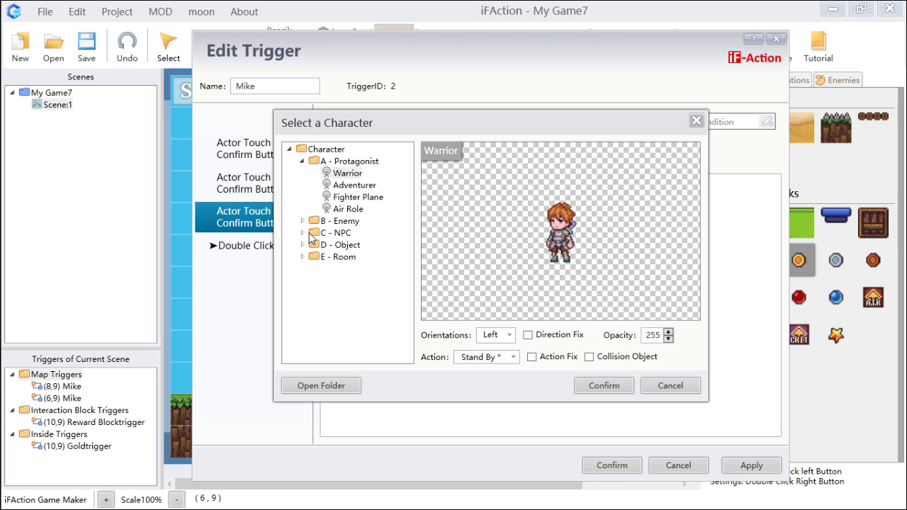
pyautogui.doubleClick(304, 232)
pyautogui.click(362, 293)
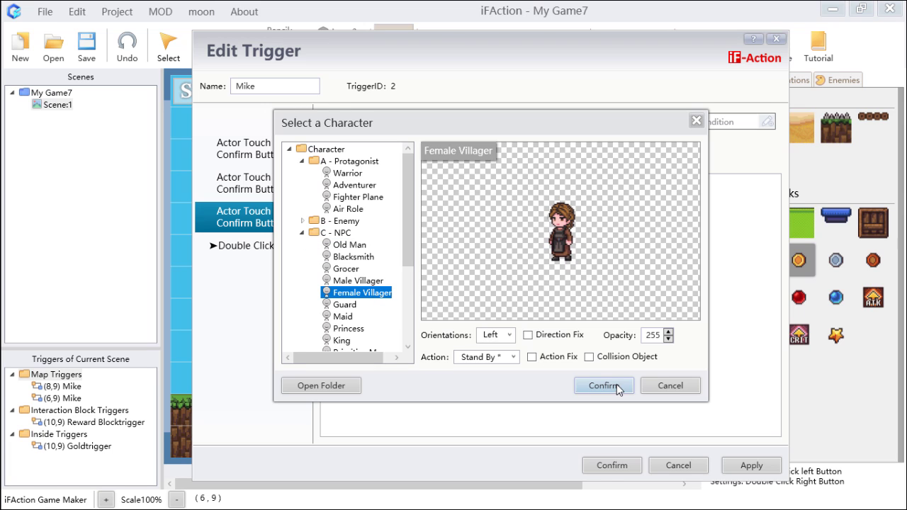
pyautogui.press('Up')
pyautogui.click(610, 383)
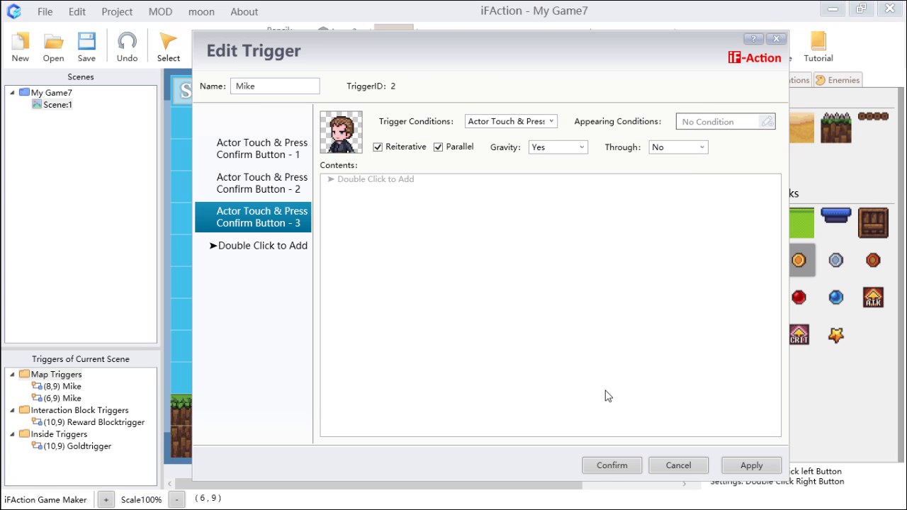
pyautogui.click(751, 465)
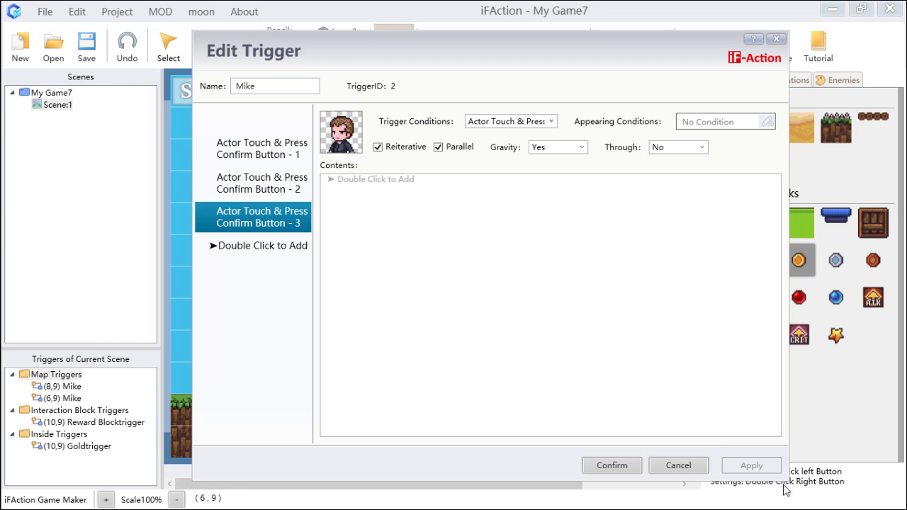
# Step: Copy page 3, paste it as a fourth page, and delete the pasted page
pyautogui.rightClick(258, 224)
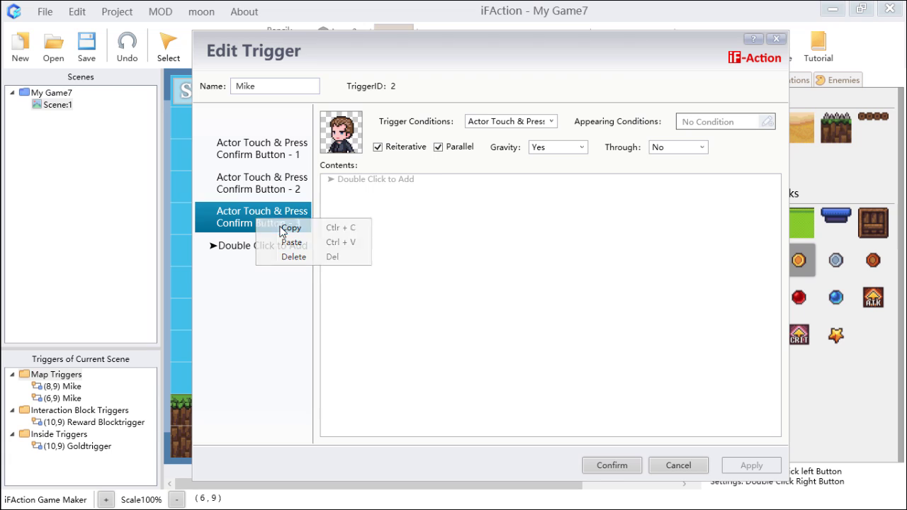
pyautogui.click(265, 228)
pyautogui.click(283, 248)
pyautogui.rightClick(281, 249)
pyautogui.click(316, 270)
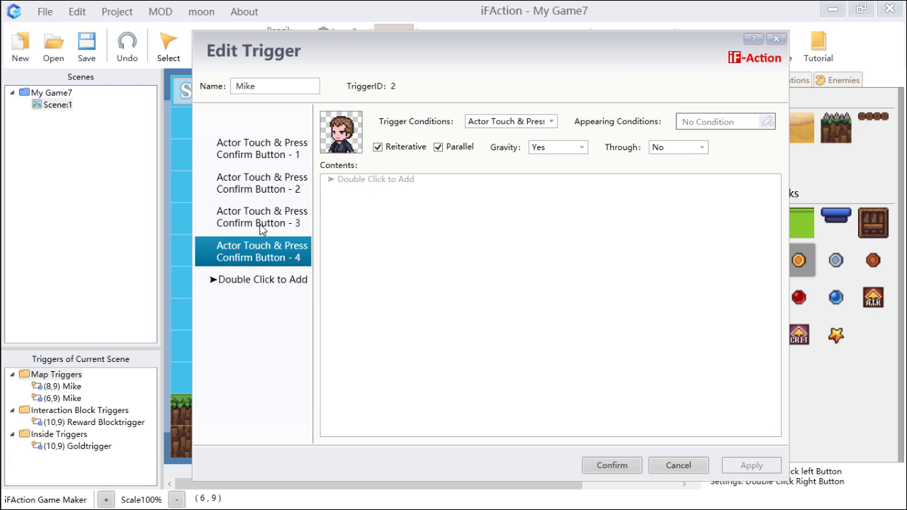
pyautogui.press('Delete')
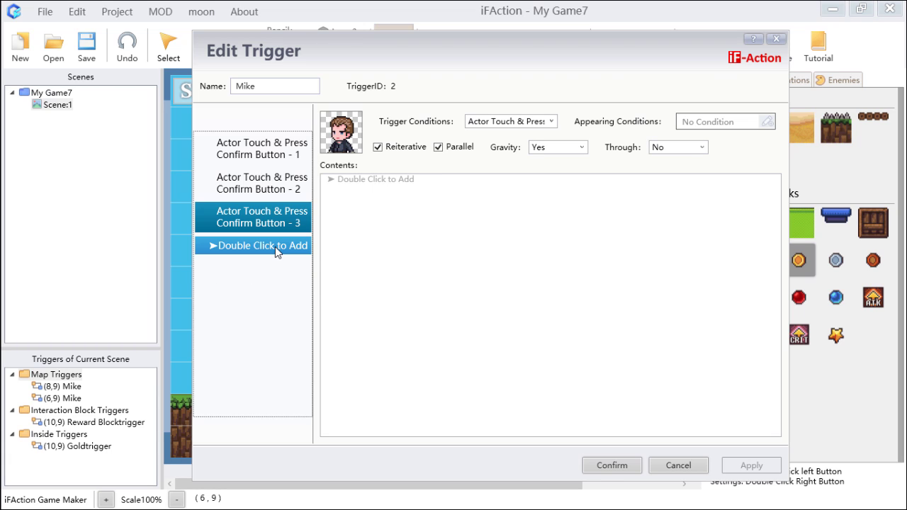
# Step: Change the dialog text on page 1 to "Hi!" followed by "Can you talk to the skeleton?" on a new line
pyautogui.click(276, 155)
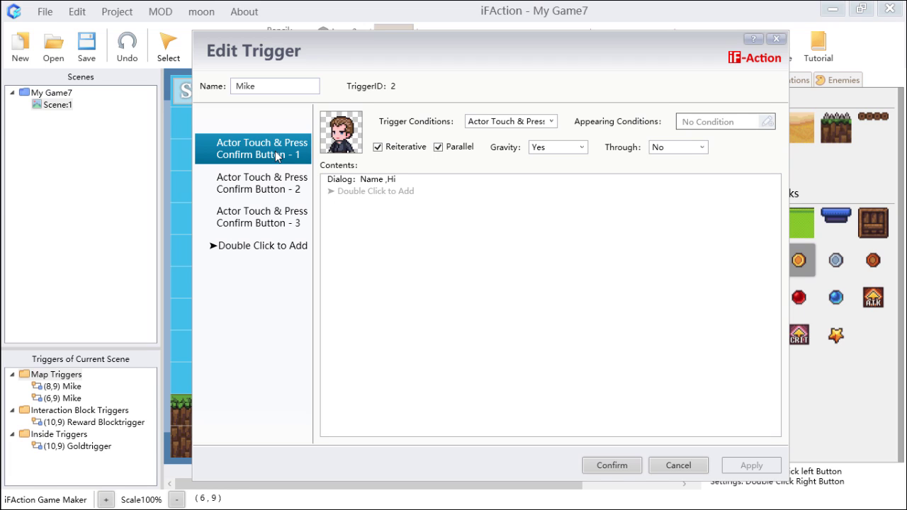
pyautogui.click(413, 182)
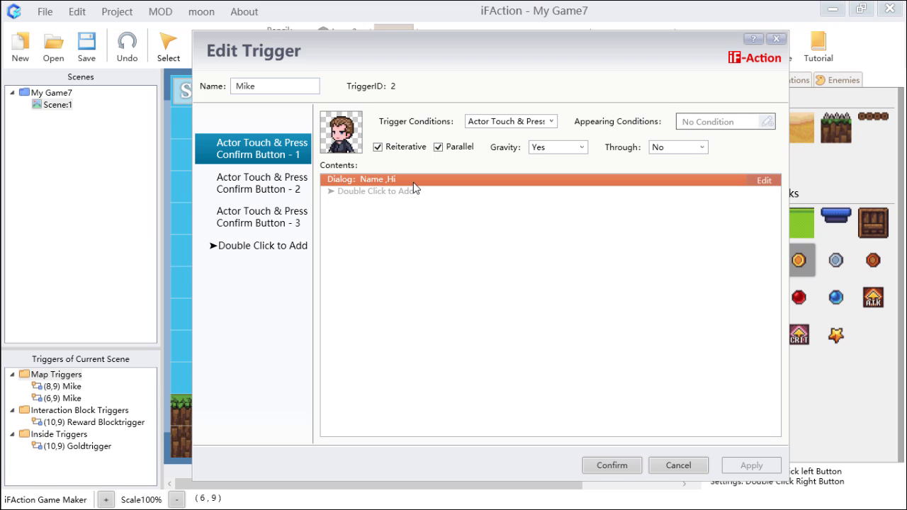
pyautogui.doubleClick(413, 182)
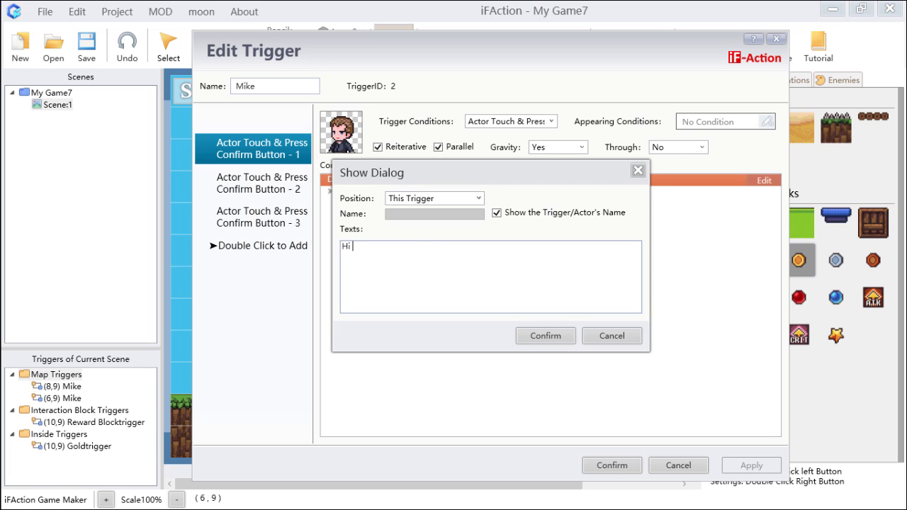
pyautogui.press('BackSpace')
pyautogui.write('Can you t')
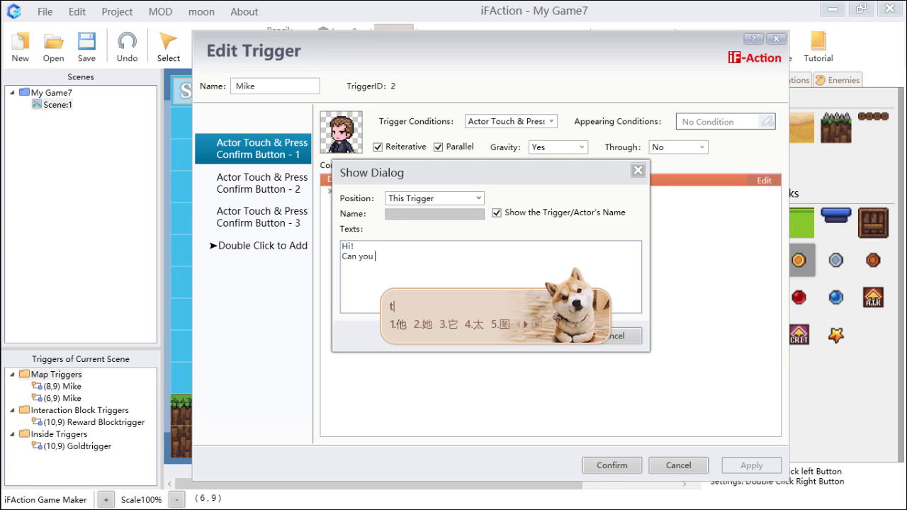
pyautogui.press('BackSpace')
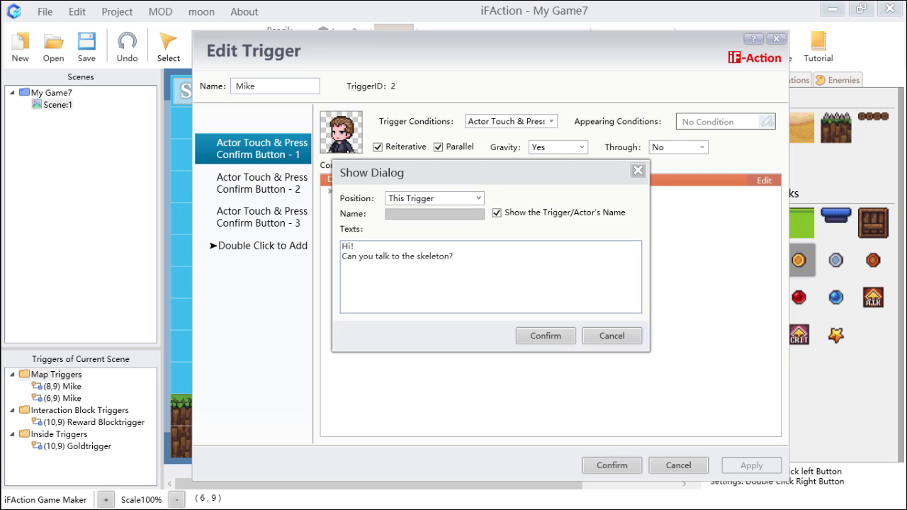
pyautogui.click(550, 338)
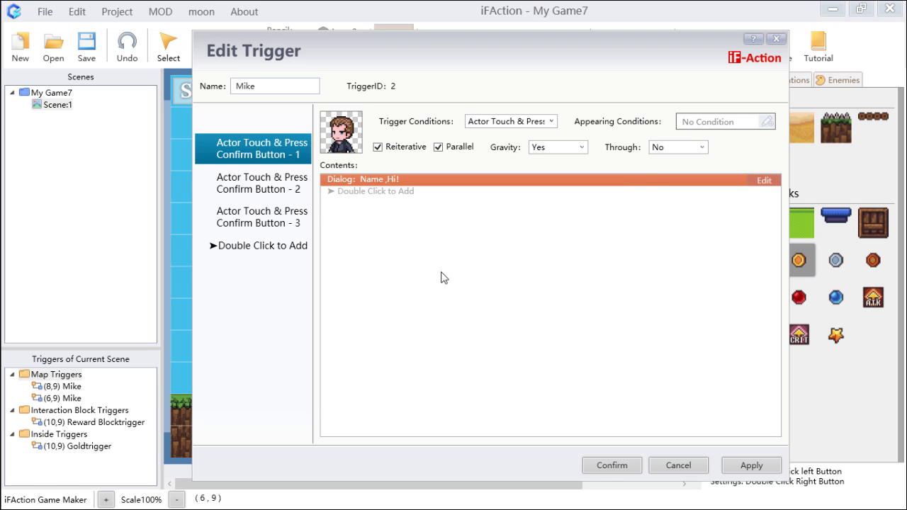
# Step: Copy the dialog command from page 1 of the trigger and paste it into the contents of page 2
pyautogui.click(305, 187)
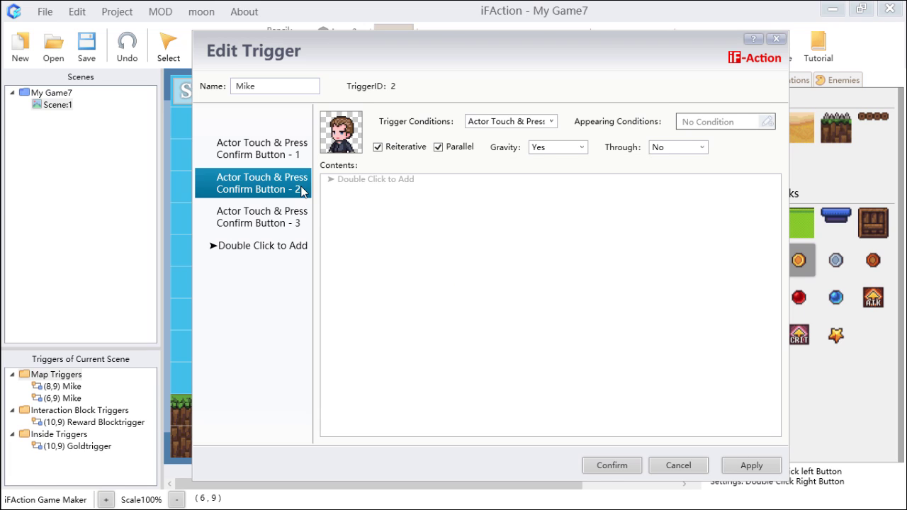
pyautogui.click(303, 157)
pyautogui.click(399, 179)
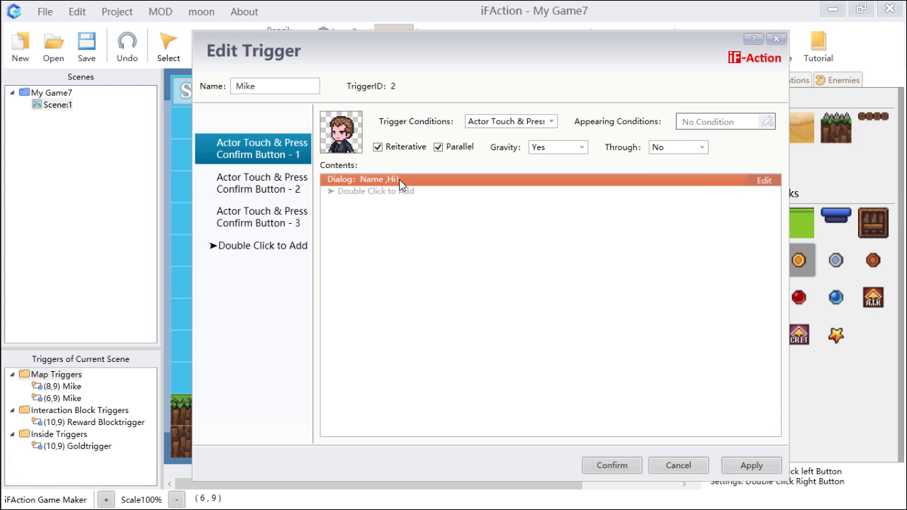
pyautogui.doubleClick(399, 179)
pyautogui.click(638, 171)
pyautogui.hotkey('ctrl', 'c')
pyautogui.click(294, 187)
pyautogui.click(382, 180)
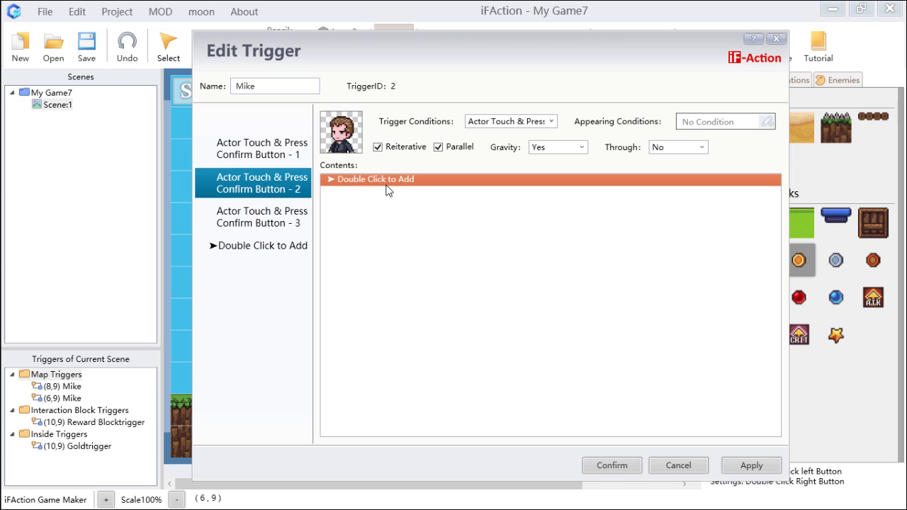
pyautogui.hotkey('ctrl', 'v')
# Step: Replace the dialog text on page 2 with "Hurry up !"
pyautogui.doubleClick(386, 181)
pyautogui.moveTo(461, 263); pyautogui.dragTo(336, 248)
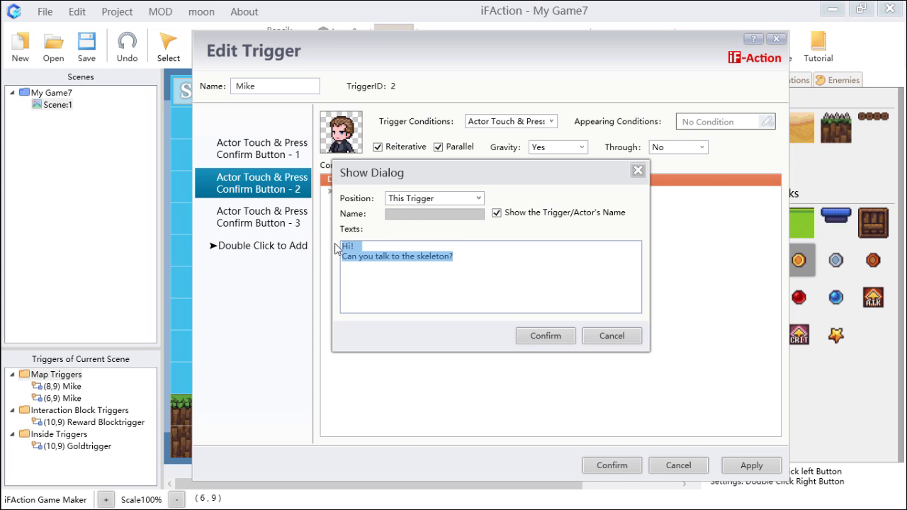
pyautogui.write('H')
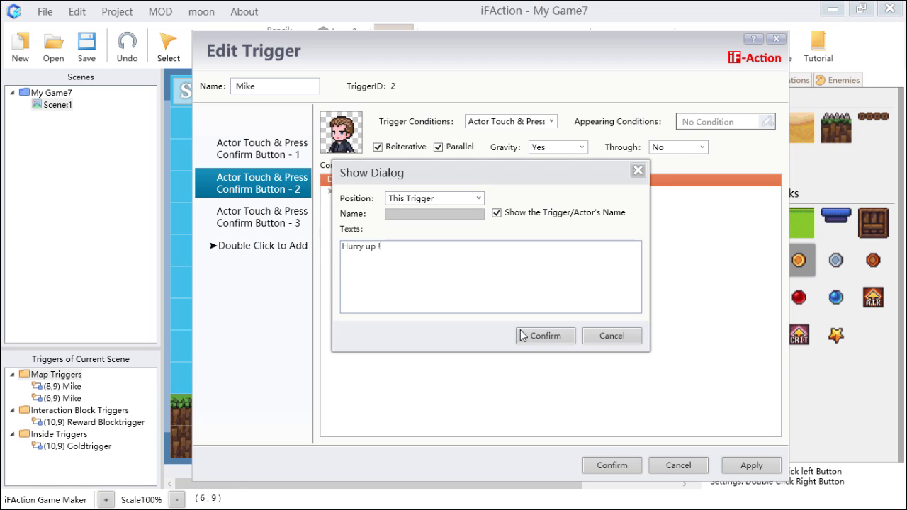
pyautogui.click(560, 336)
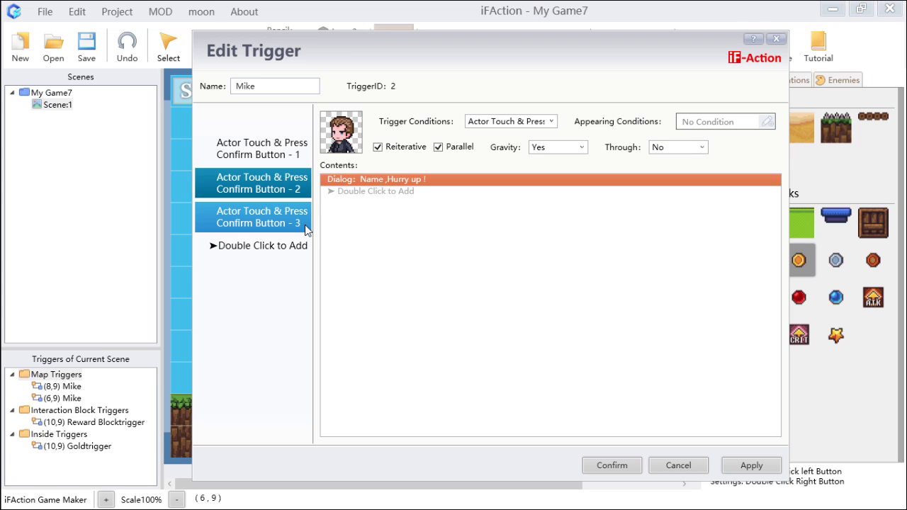
# Step: Copy the "Hurry up !" dialog command from page 2 into the contents of page 3
pyautogui.hotkey('ctrl', 'c')
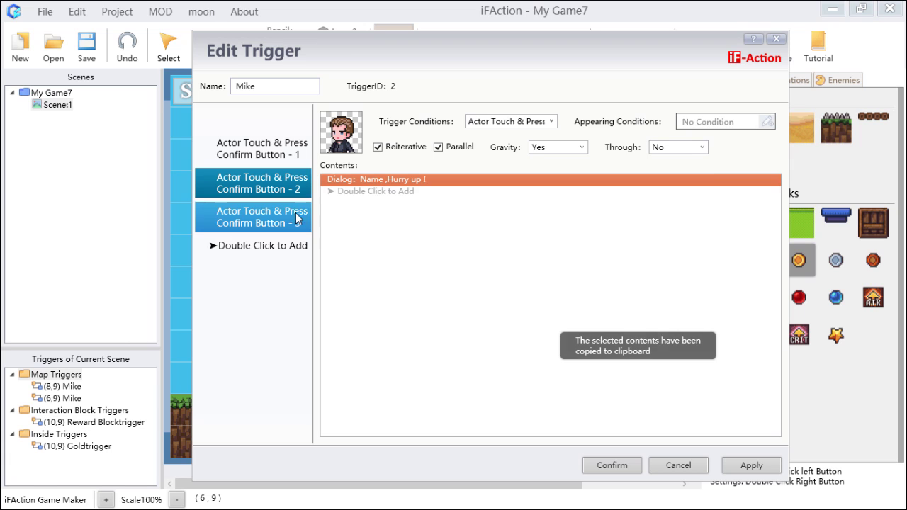
pyautogui.click(296, 217)
pyautogui.click(371, 182)
pyautogui.hotkey('ctrl', 'v')
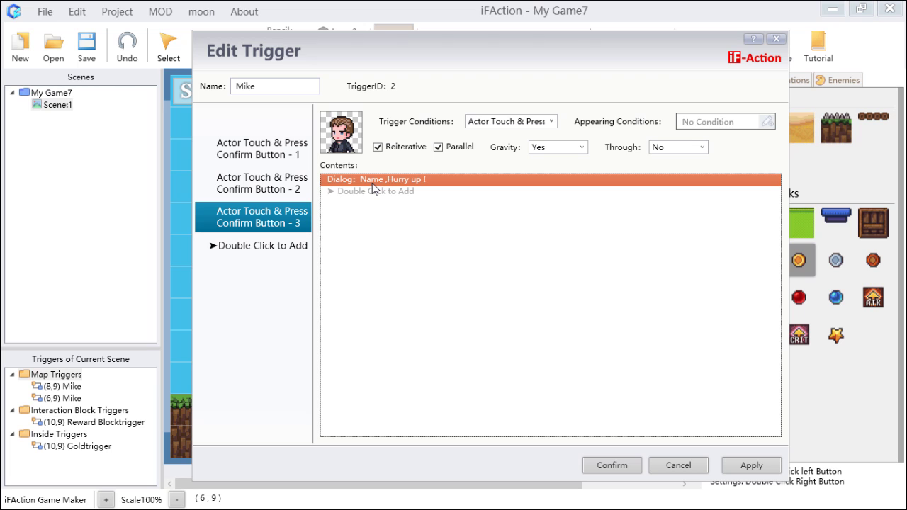
# Step: Change the dialog text on page 3 to "Good job !"
pyautogui.doubleClick(422, 206)
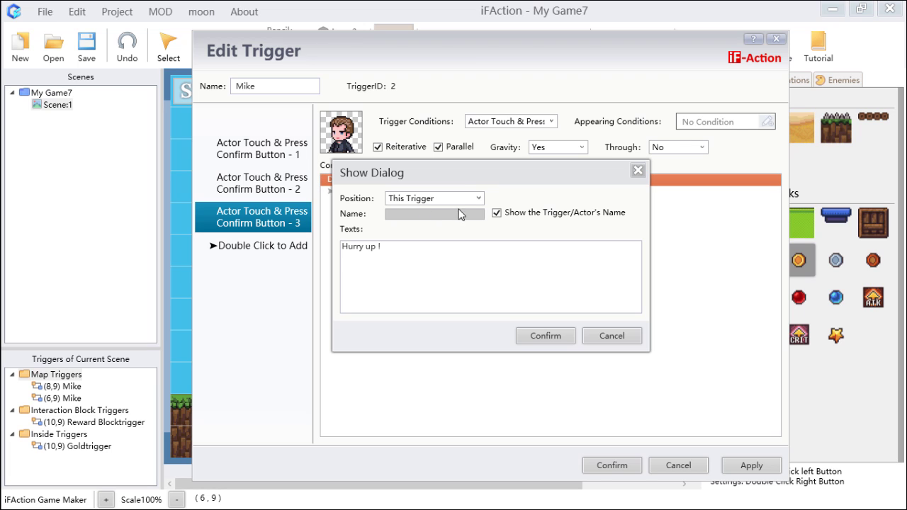
pyautogui.moveTo(454, 174); pyautogui.dragTo(482, 193)
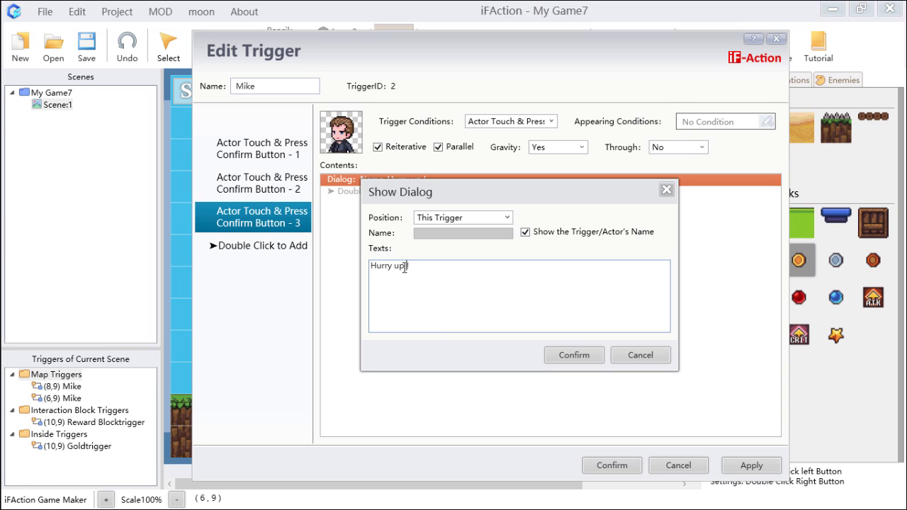
pyautogui.moveTo(405, 265); pyautogui.dragTo(350, 264)
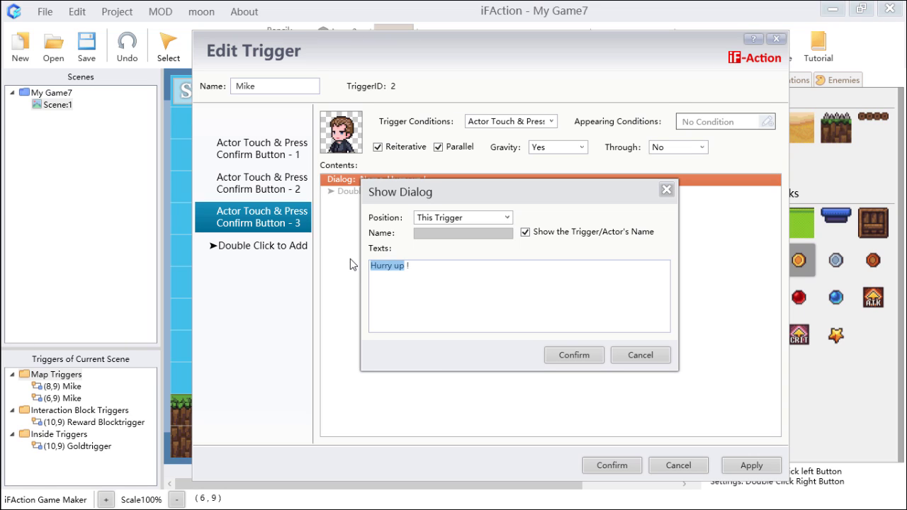
pyautogui.write('G')
pyautogui.press('BackSpace')
pyautogui.press('BackSpace')
pyautogui.write('oo')
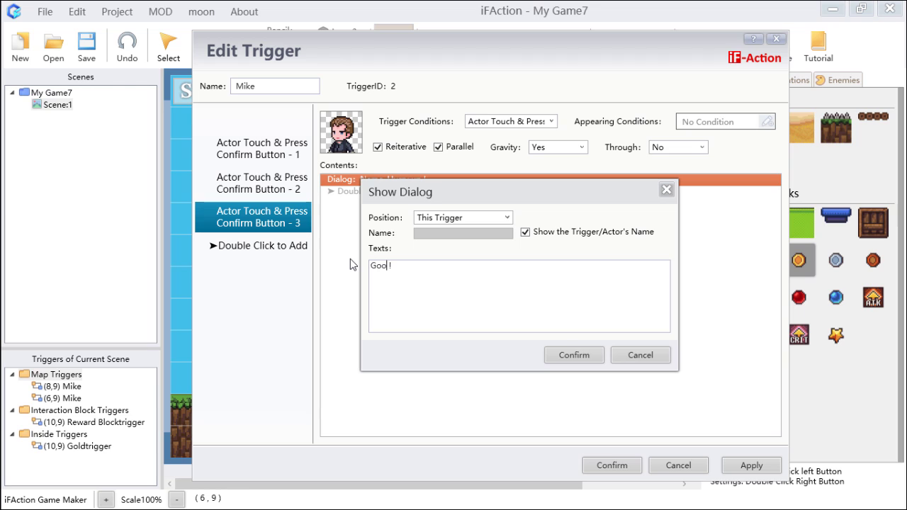
pyautogui.write('d job')
pyautogui.click(589, 354)
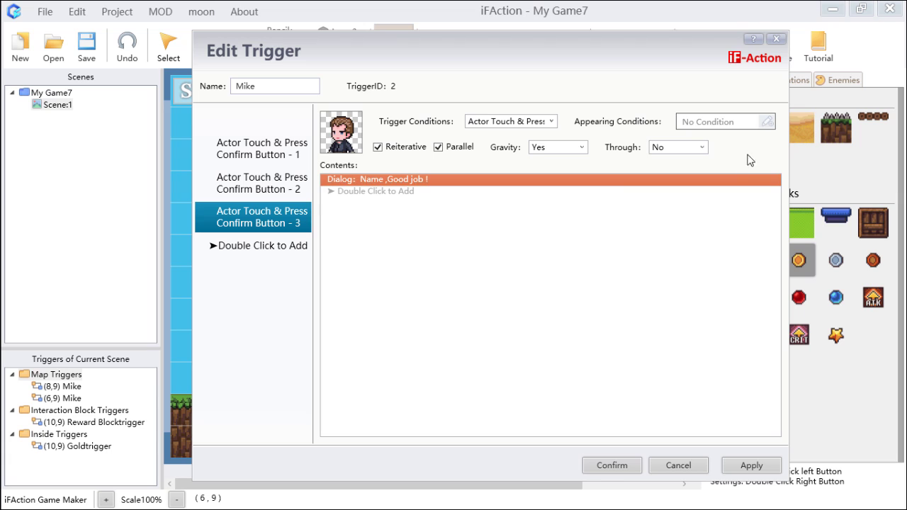
# Step: Add an appearing condition to page 3 requiring the switch Variable - 1 to equal ON
pyautogui.click(766, 122)
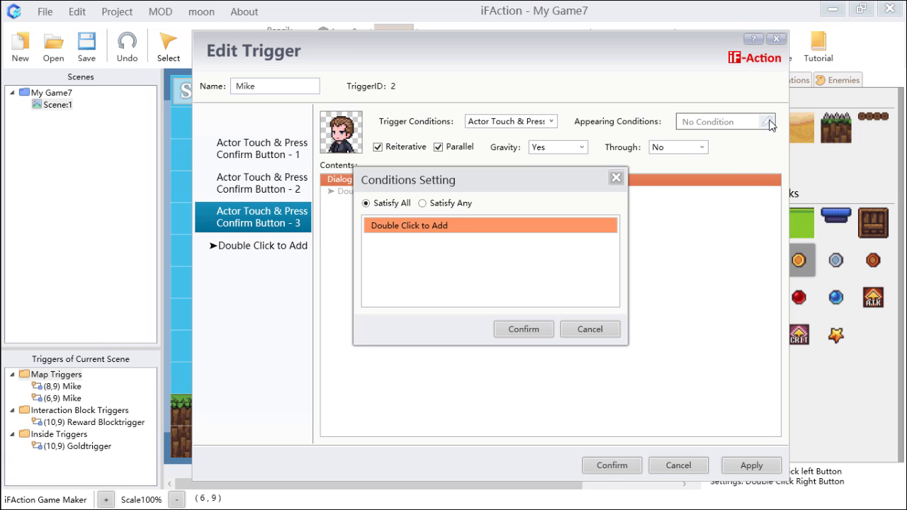
pyautogui.doubleClick(475, 226)
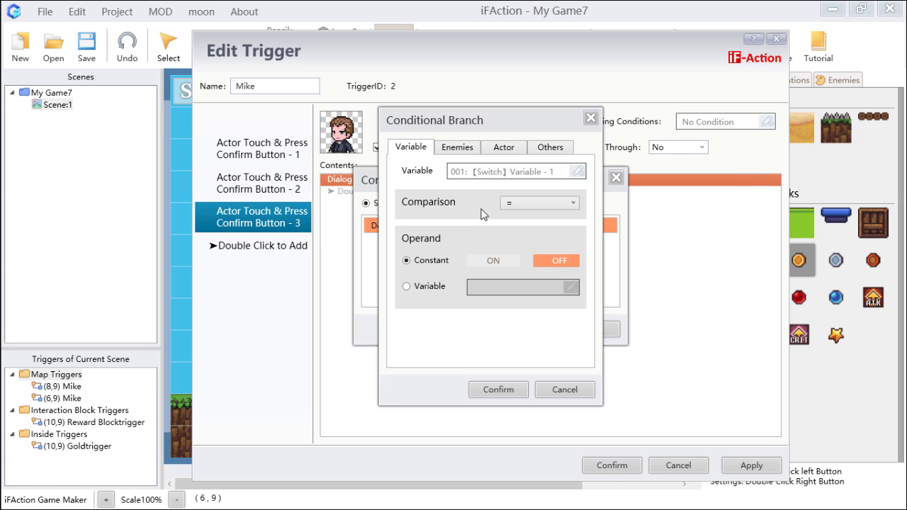
pyautogui.click(579, 173)
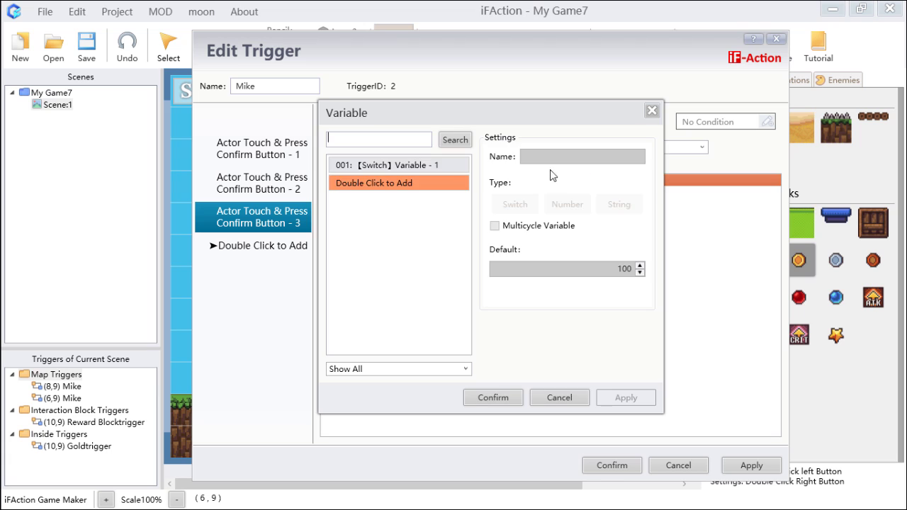
pyautogui.click(420, 165)
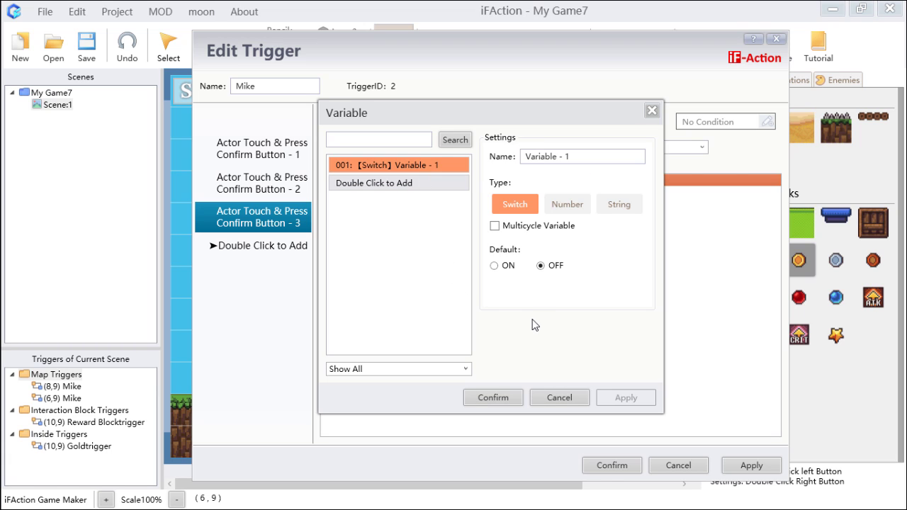
pyautogui.click(516, 399)
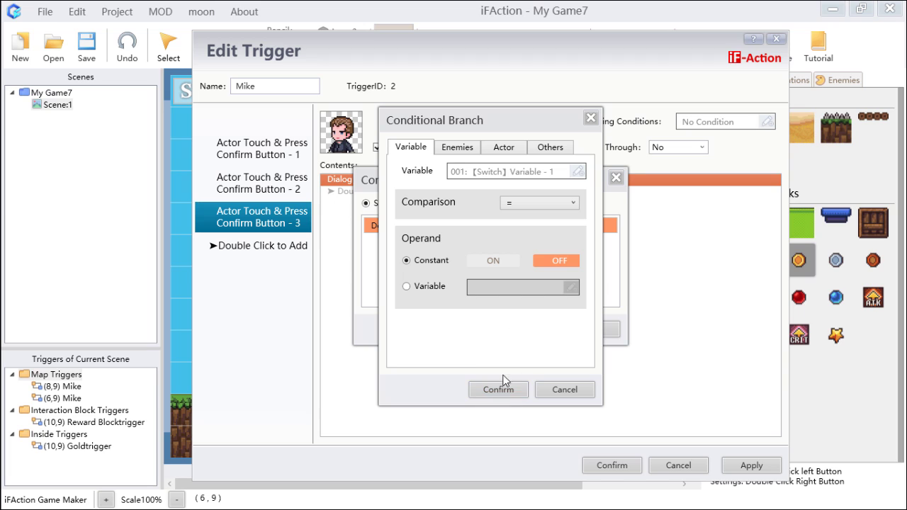
pyautogui.click(510, 261)
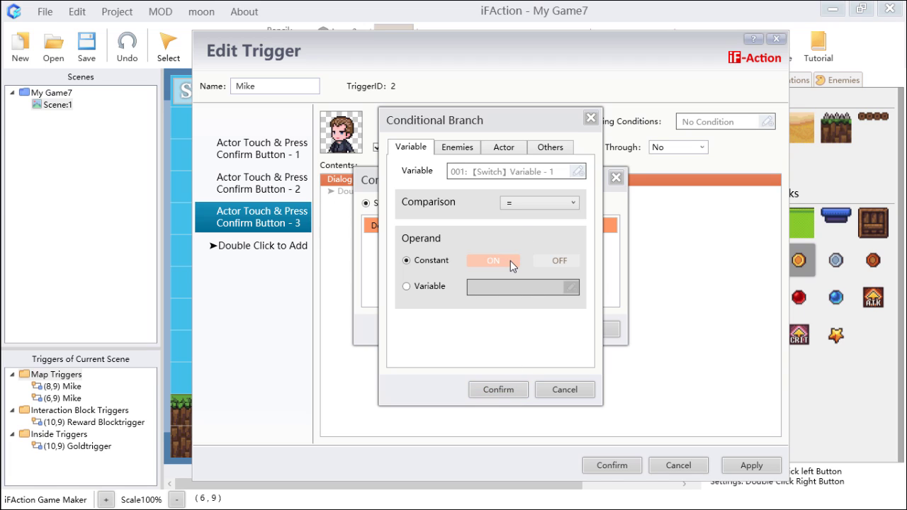
pyautogui.click(500, 388)
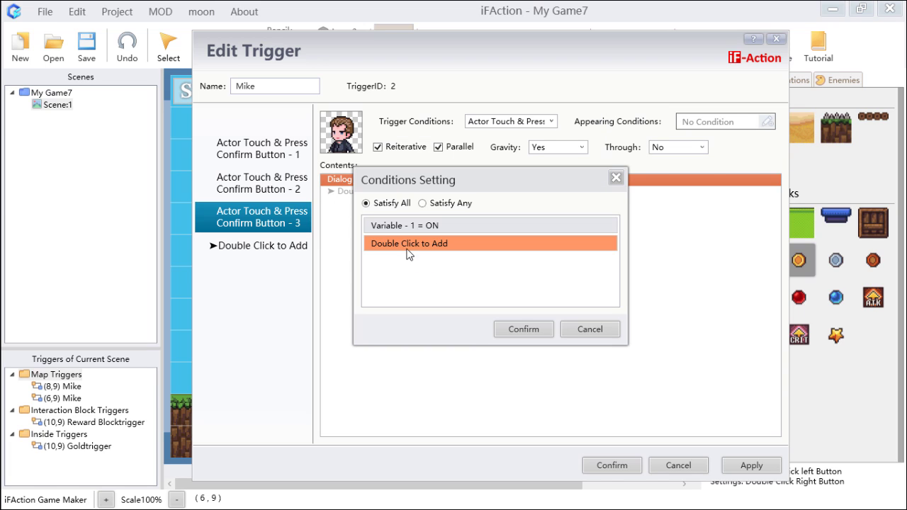
# Step: Rename the switch variable used in page 3's condition to "switch-1" and confirm the appearing conditions
pyautogui.click(421, 227)
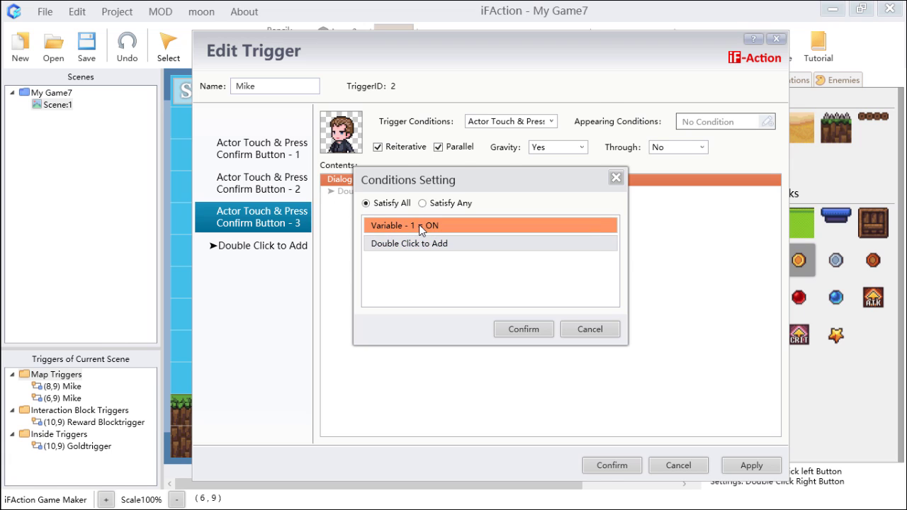
pyautogui.doubleClick(421, 226)
pyautogui.click(578, 171)
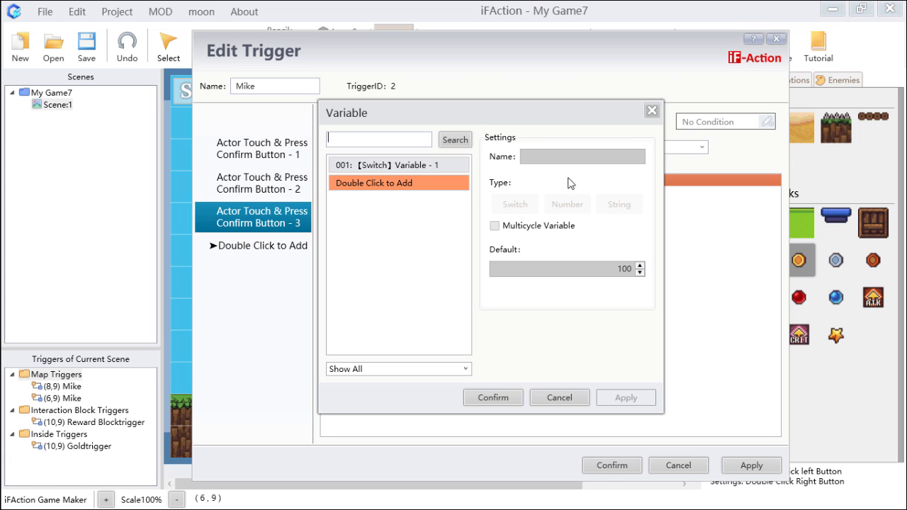
pyautogui.click(418, 165)
pyautogui.moveTo(641, 156); pyautogui.dragTo(520, 159)
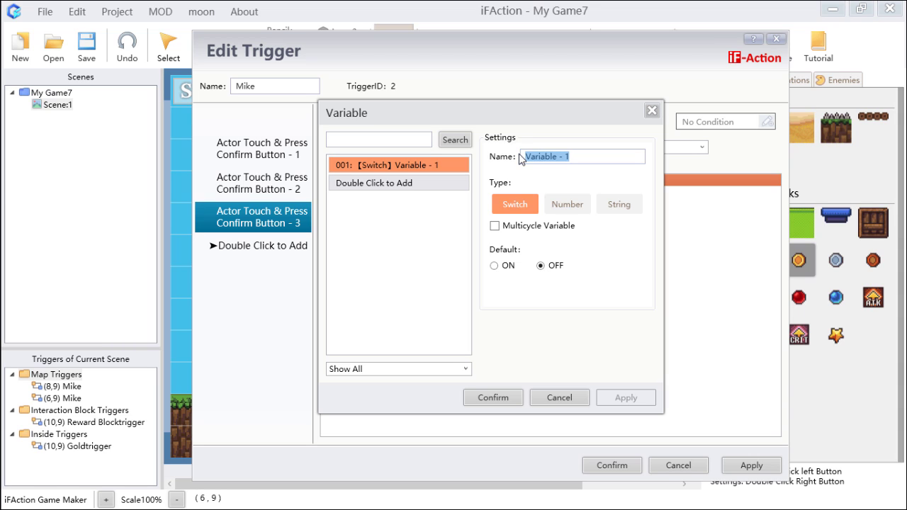
pyautogui.write('swi')
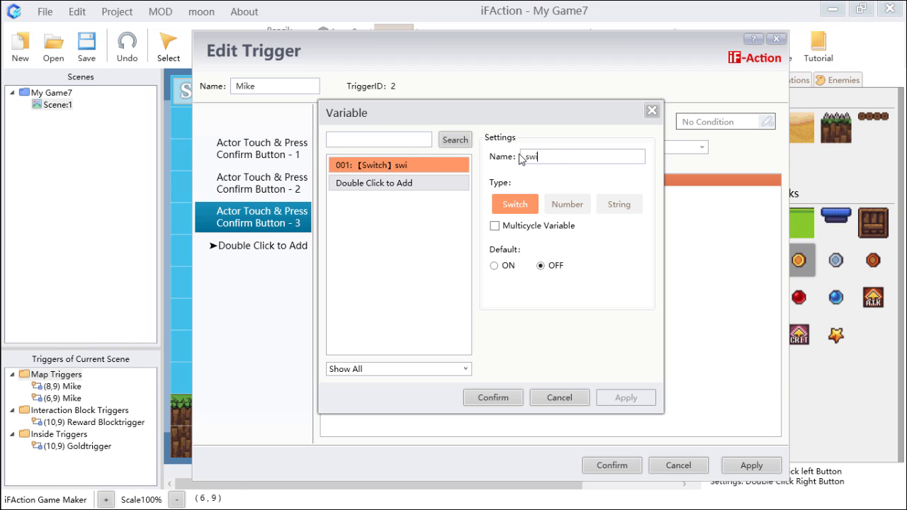
pyautogui.write('tch-1')
pyautogui.click(518, 397)
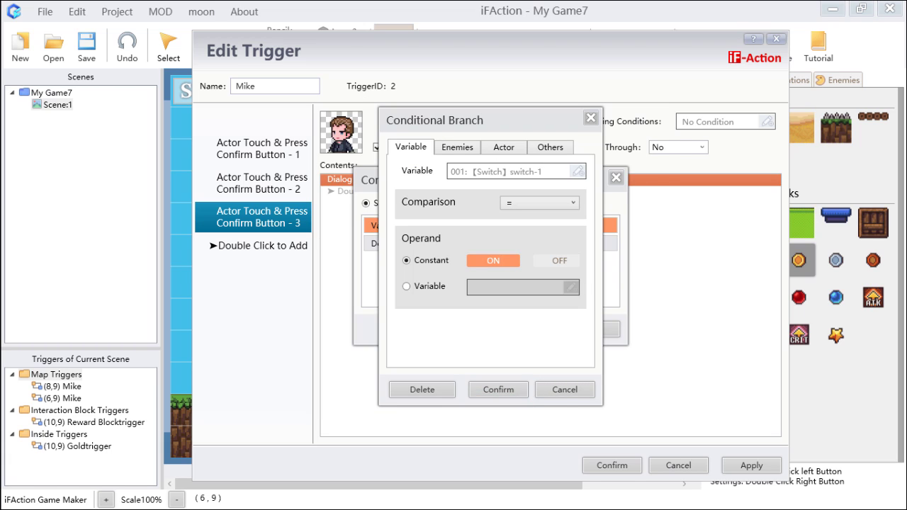
pyautogui.click(510, 390)
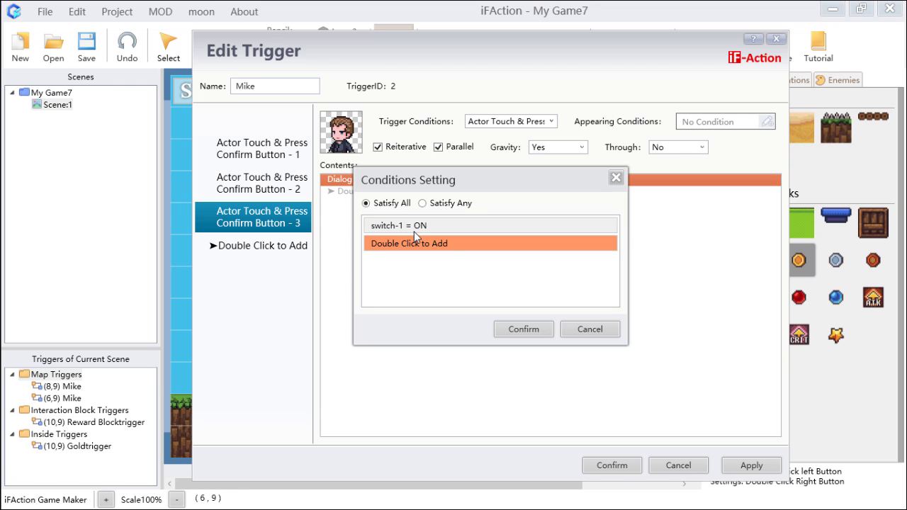
pyautogui.click(519, 330)
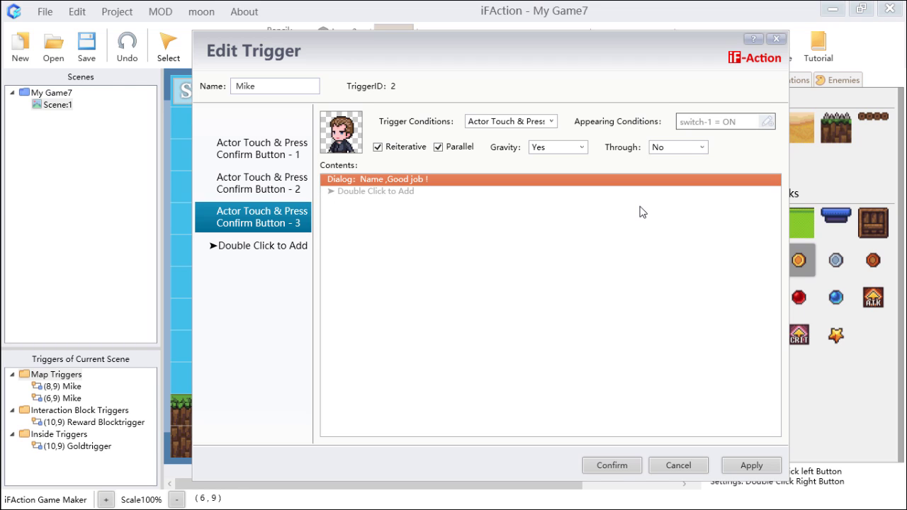
# Step: Begin an appearing condition for page 2, adding a second switch variable named "switch-2" and choosing it for the condition
pyautogui.click(282, 196)
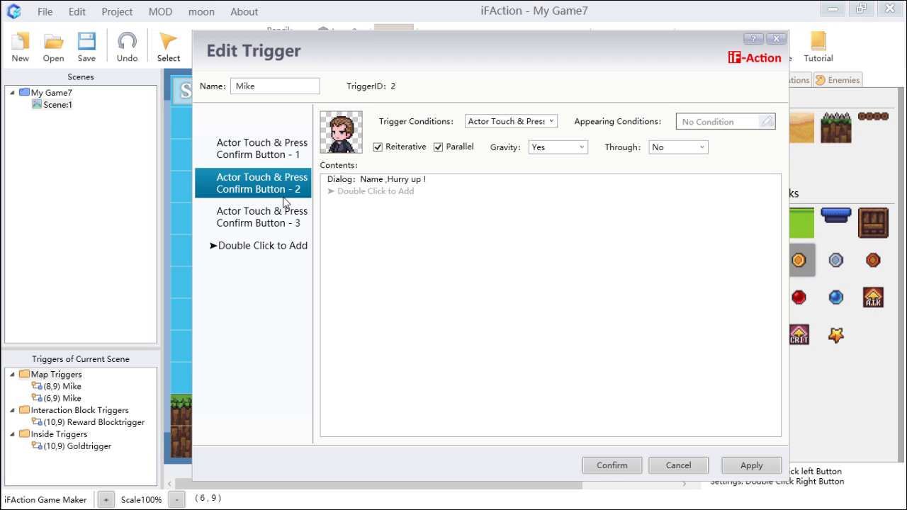
pyautogui.click(272, 163)
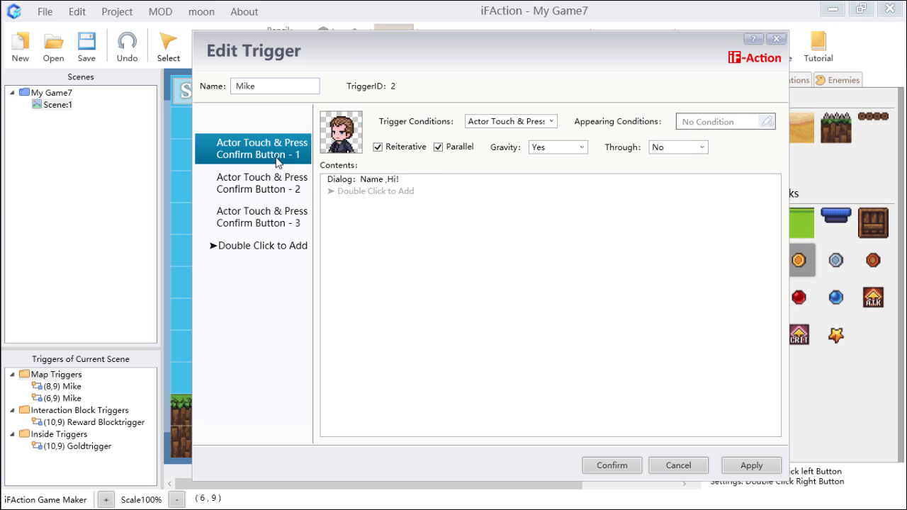
pyautogui.click(283, 188)
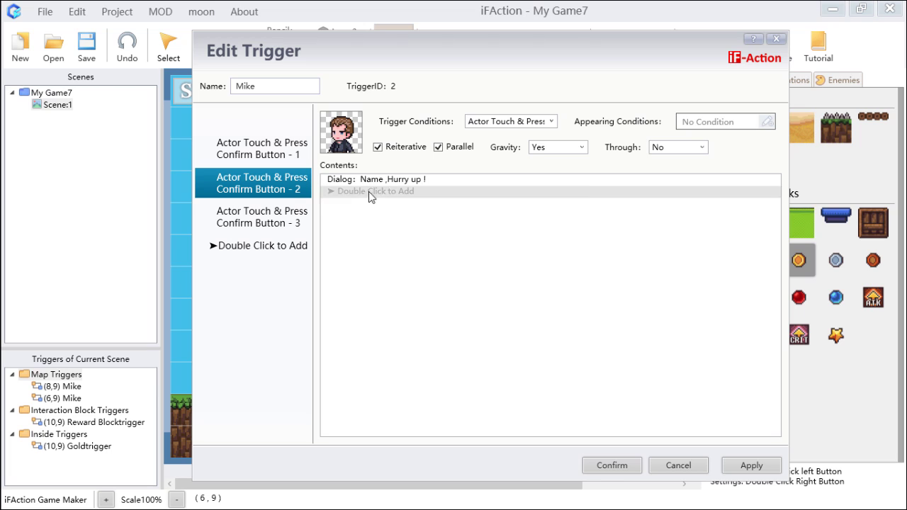
pyautogui.click(765, 122)
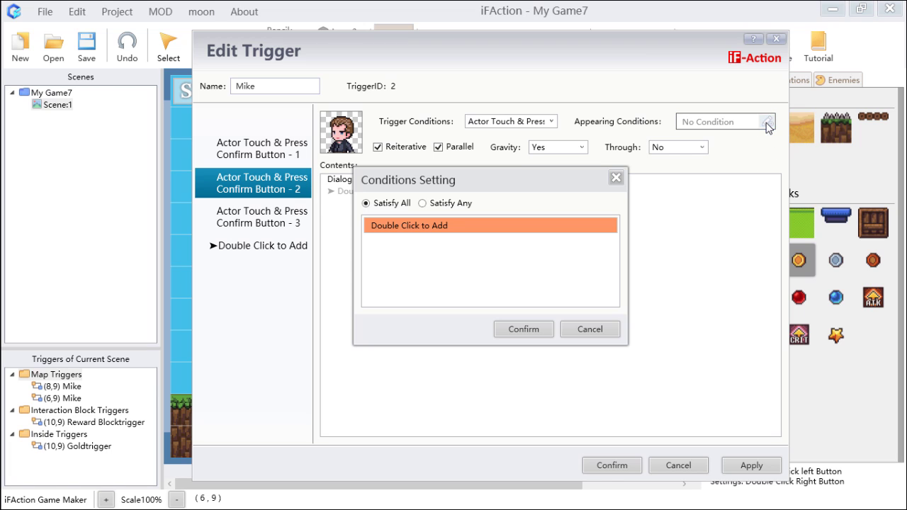
pyautogui.doubleClick(459, 231)
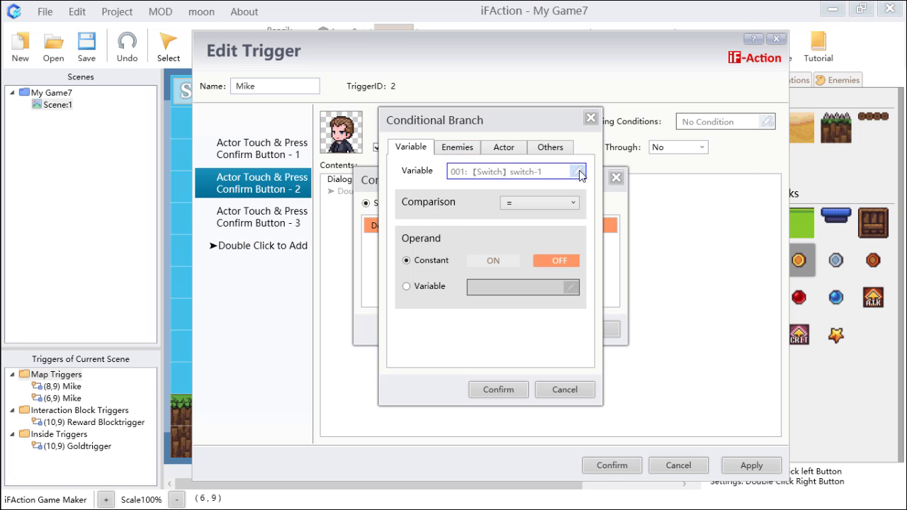
pyautogui.click(458, 170)
pyautogui.doubleClick(425, 183)
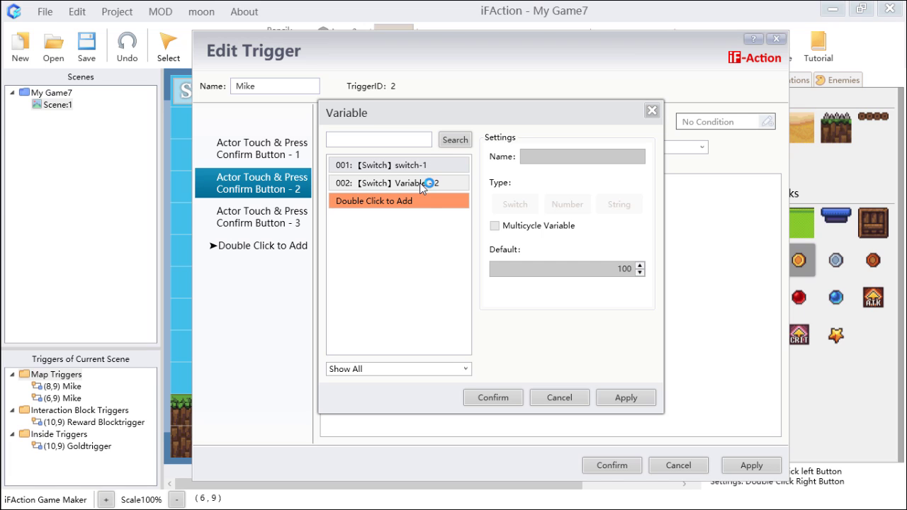
pyautogui.moveTo(563, 160); pyautogui.dragTo(430, 166)
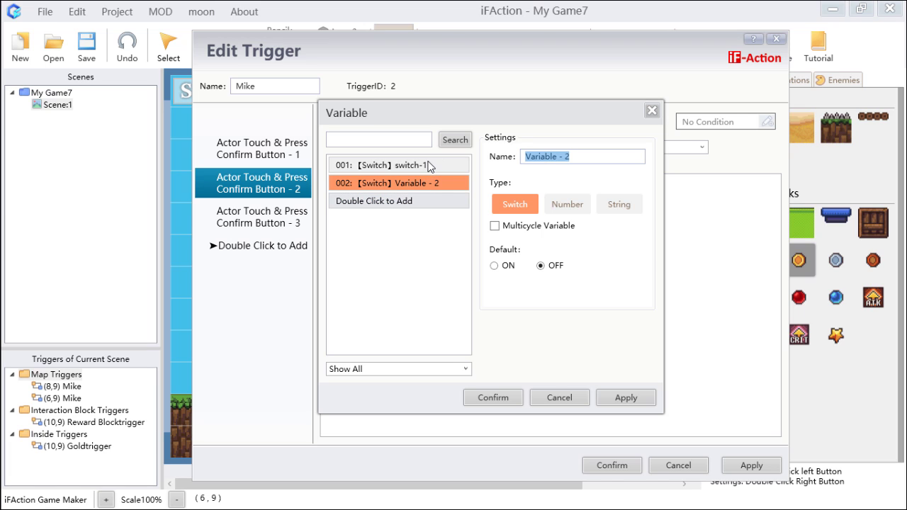
pyautogui.write('switch')
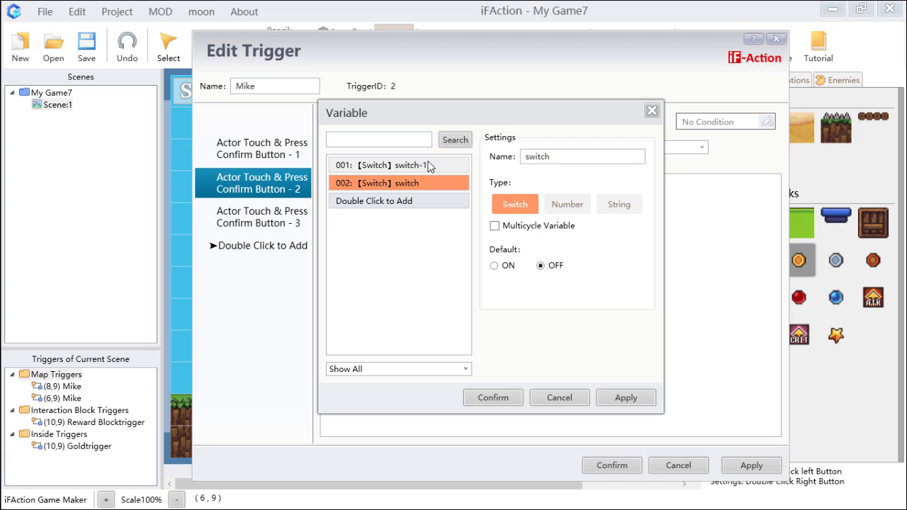
pyautogui.write('-2')
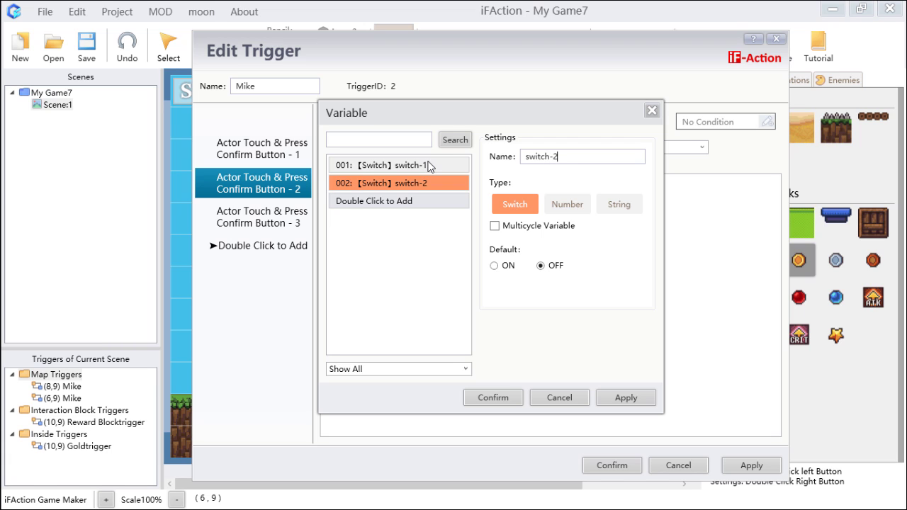
pyautogui.click(505, 398)
# Step: Require switch-2 to equal ON in page 2's appearing condition and apply the change to the trigger
pyautogui.click(516, 260)
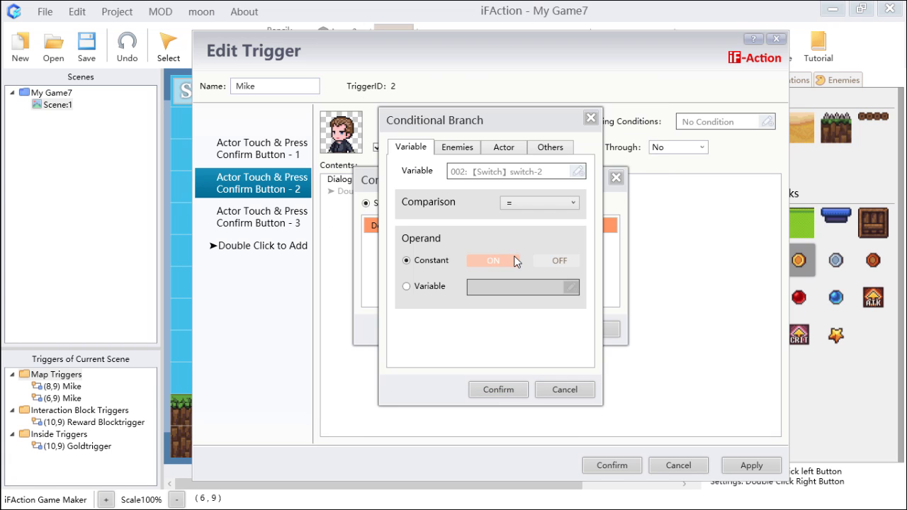
pyautogui.click(516, 389)
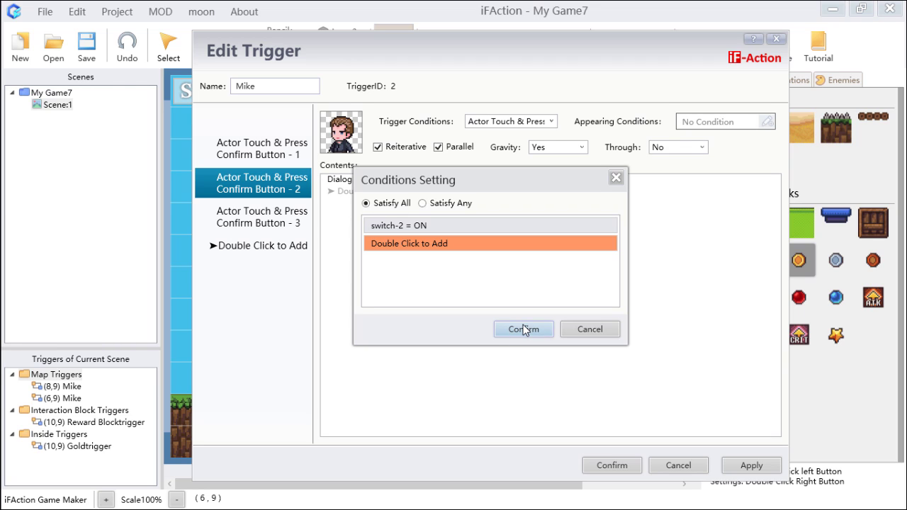
pyautogui.click(523, 329)
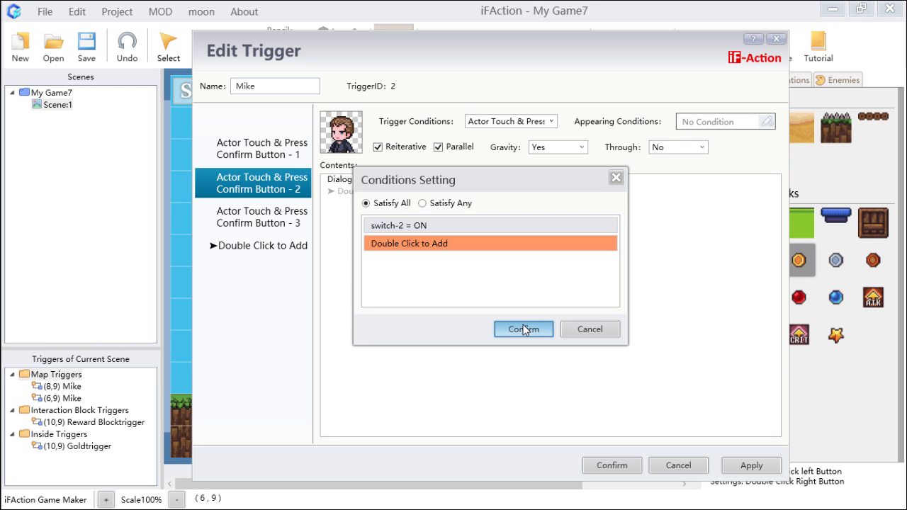
pyautogui.click(769, 471)
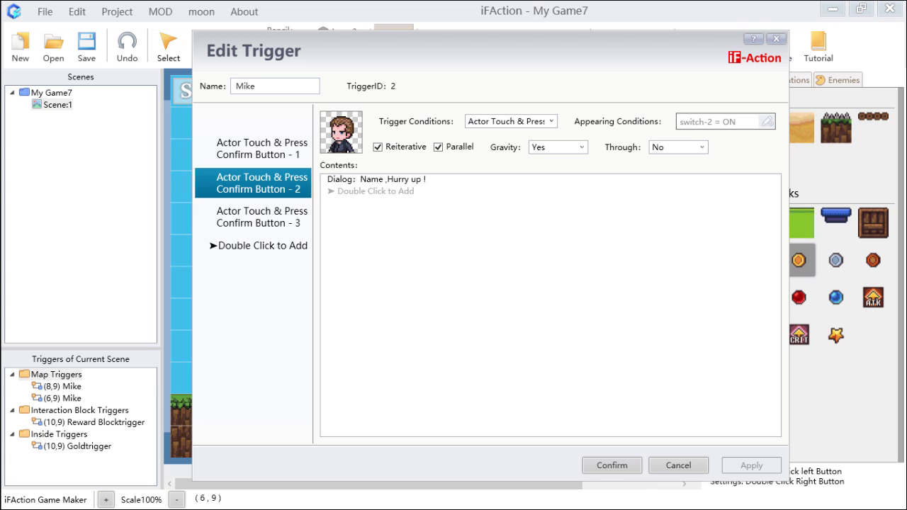
# Step: Add a Control Variables command after the "Hi!" dialog on page 1 that sets switch-2 to ON
pyautogui.click(296, 156)
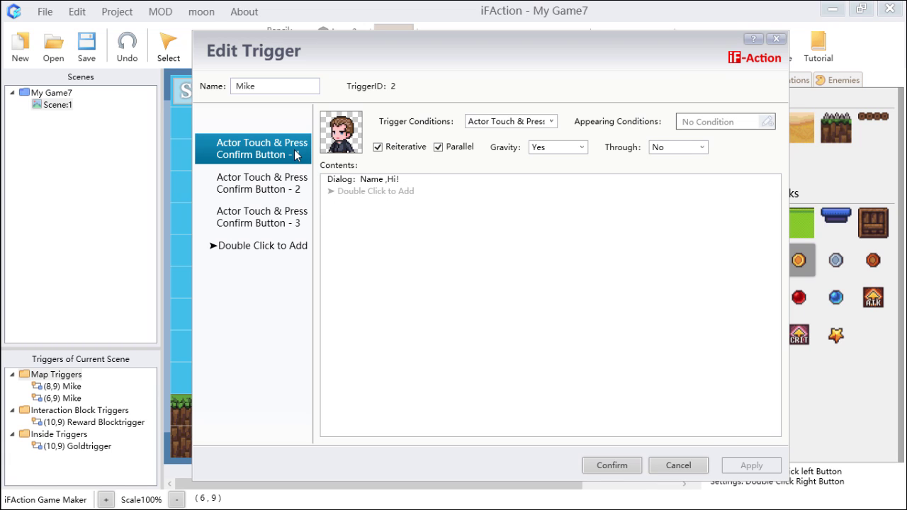
pyautogui.doubleClick(417, 197)
pyautogui.moveTo(610, 209); pyautogui.dragTo(504, 183)
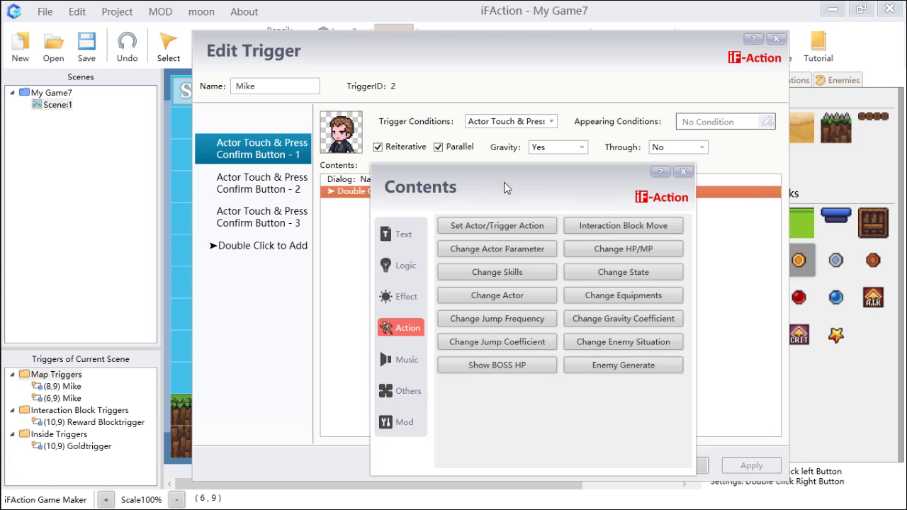
pyautogui.click(400, 268)
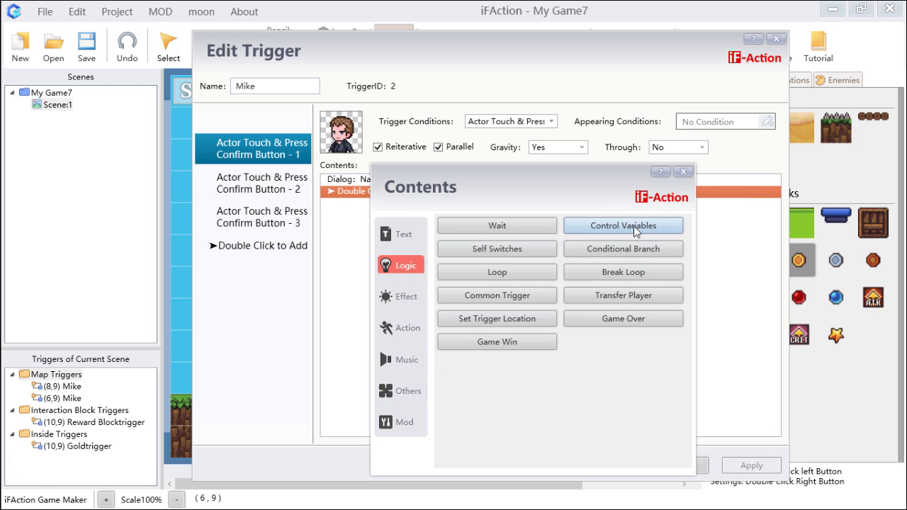
pyautogui.click(633, 226)
pyautogui.moveTo(577, 226); pyautogui.dragTo(578, 242)
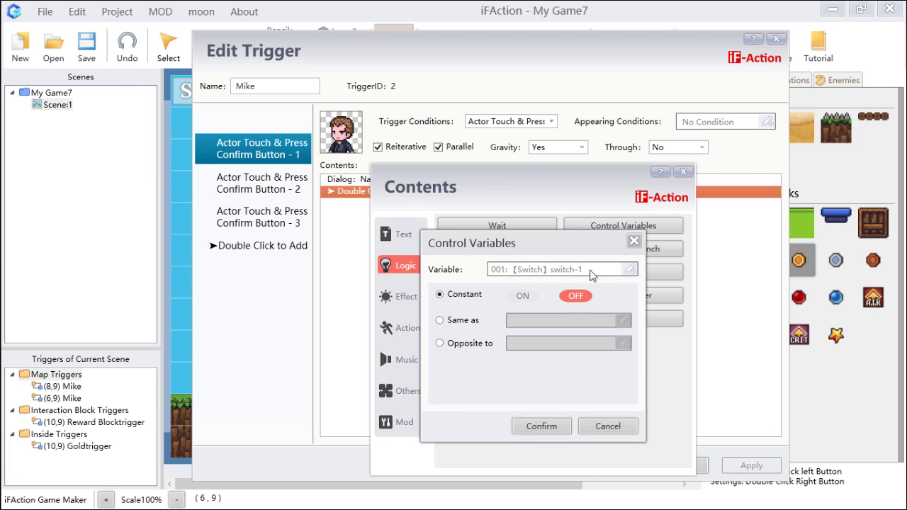
pyautogui.click(628, 269)
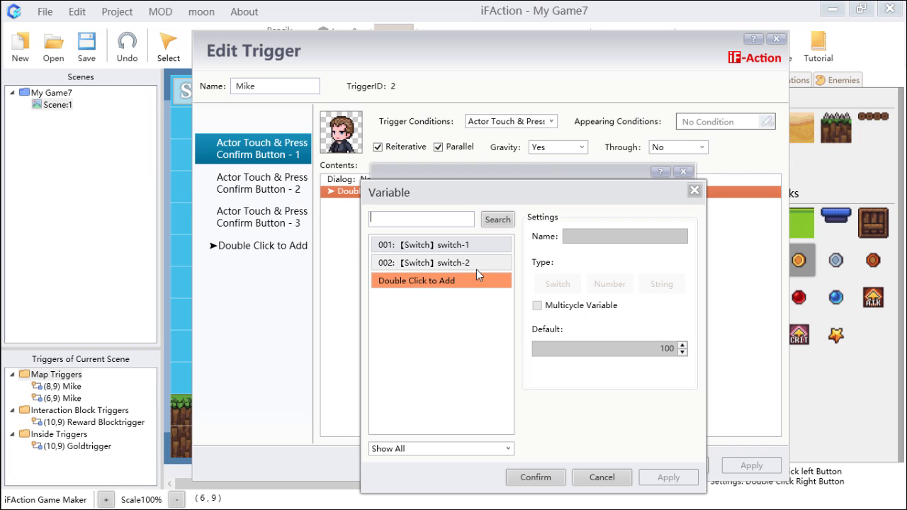
pyautogui.click(476, 269)
pyautogui.click(548, 473)
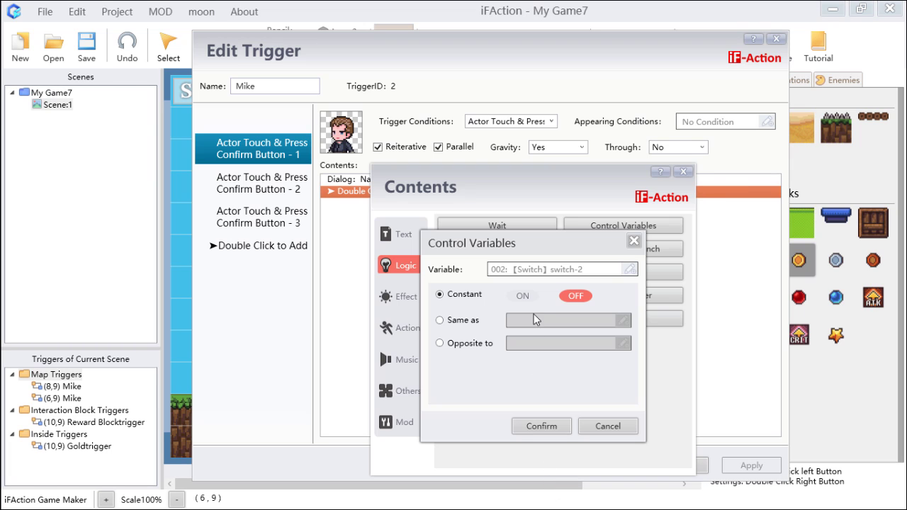
pyautogui.click(524, 297)
pyautogui.click(559, 426)
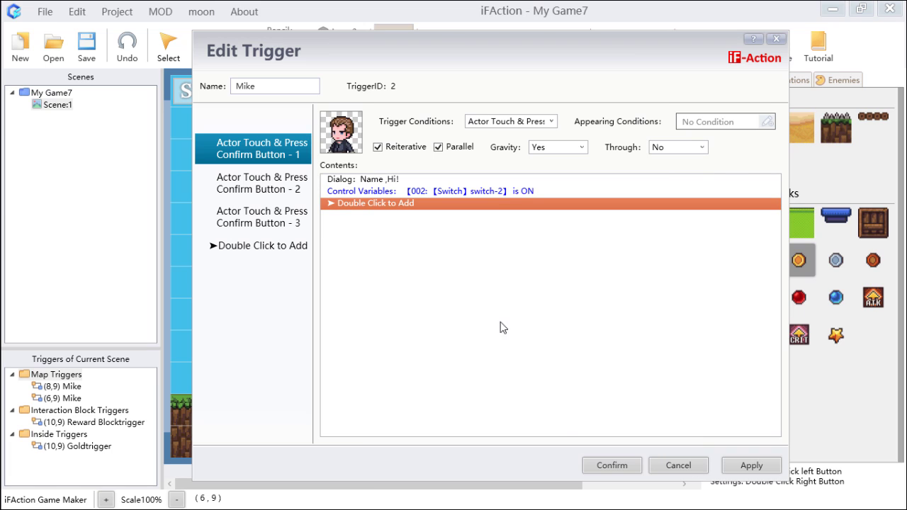
# Step: Check page 1's commands against page 2's appearing condition and confirm the edited trigger
pyautogui.click(505, 189)
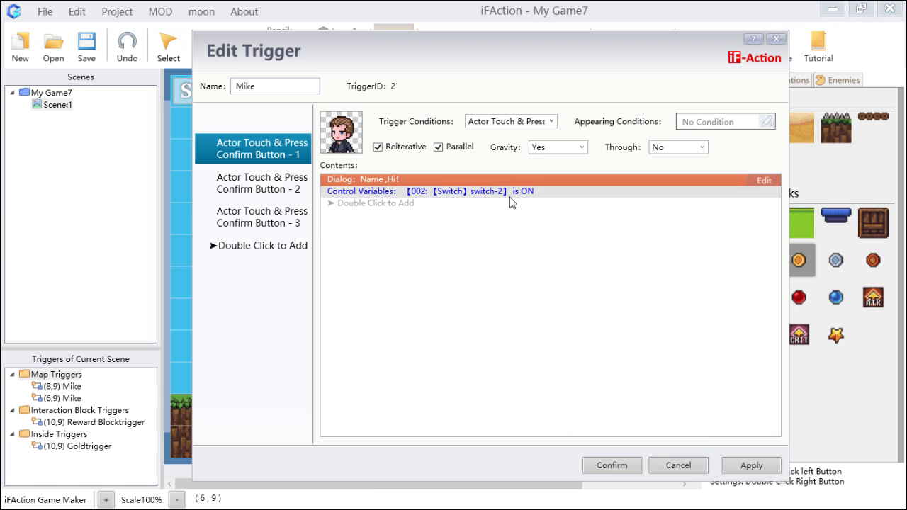
pyautogui.click(281, 188)
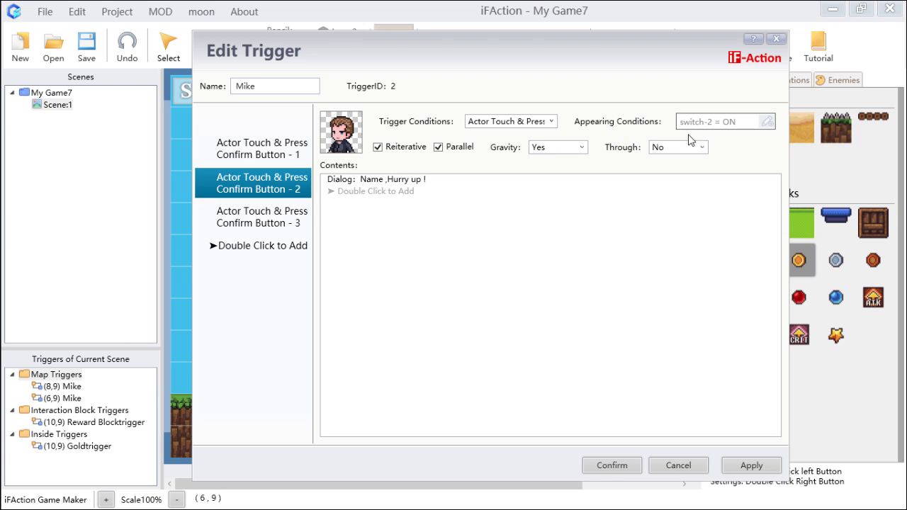
pyautogui.click(629, 466)
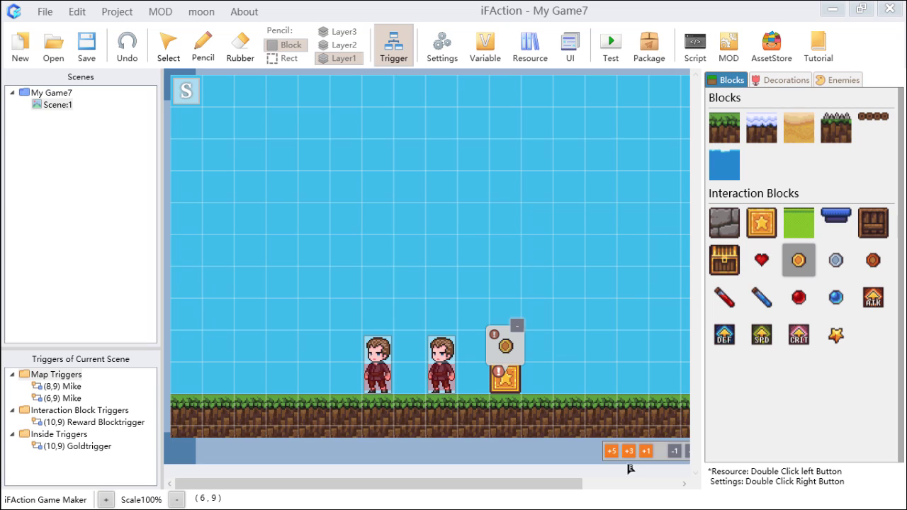
# Step: Add a Show Dialog command with the text "Hi" to page 2 of the map trigger at (8,9)
pyautogui.doubleClick(444, 389)
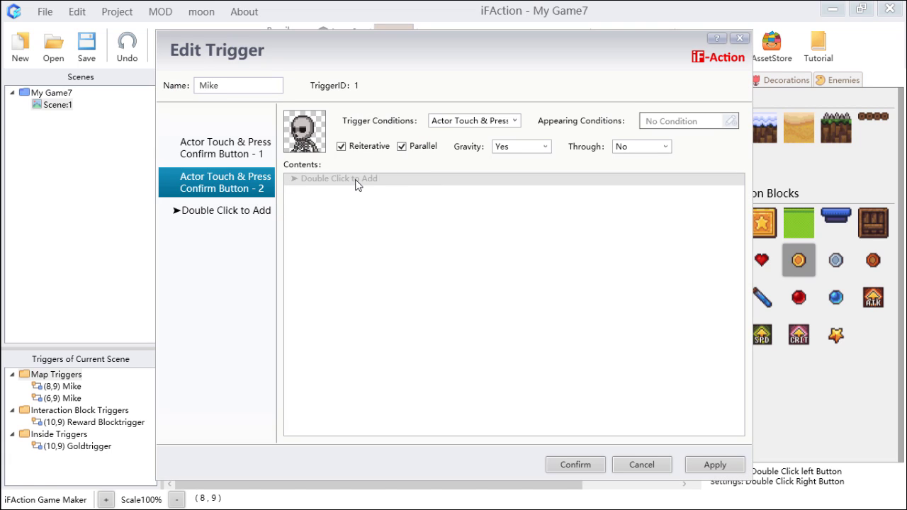
pyautogui.doubleClick(381, 181)
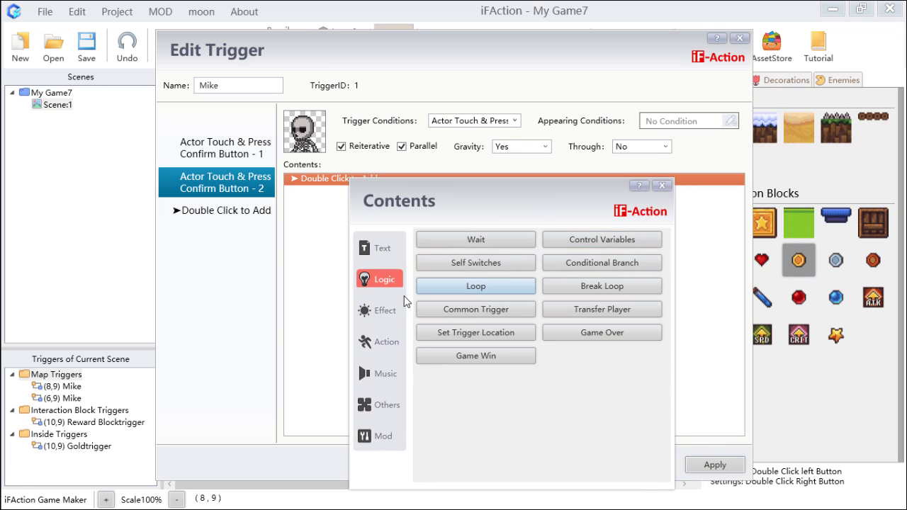
pyautogui.click(379, 248)
pyautogui.click(494, 243)
pyautogui.click(515, 360)
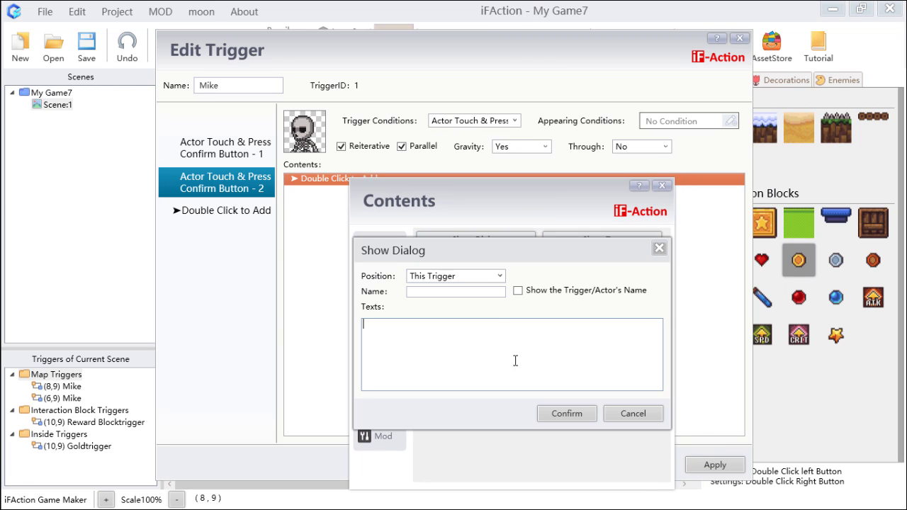
pyautogui.write('Hi')
pyautogui.click(577, 416)
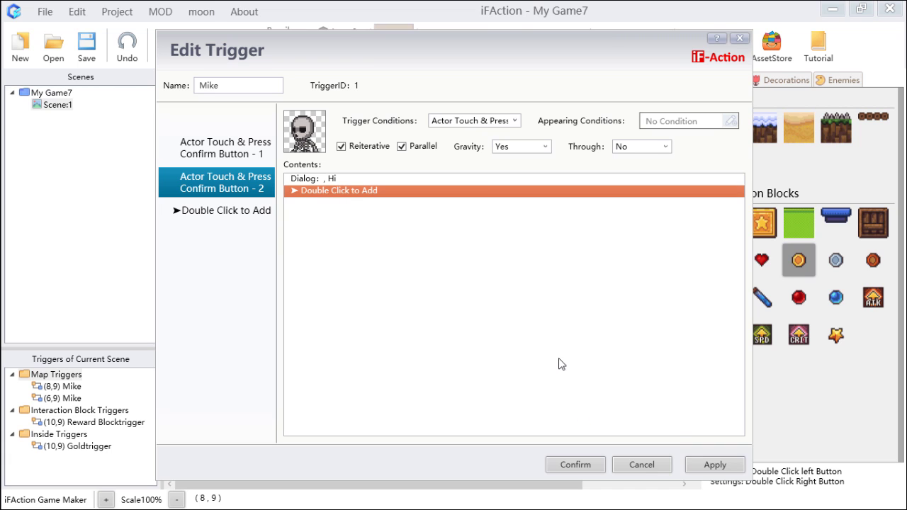
# Step: Add a Control Variables command after the "Hi" dialog that sets switch-1 to ON
pyautogui.doubleClick(484, 190)
pyautogui.moveTo(712, 221); pyautogui.dragTo(510, 160)
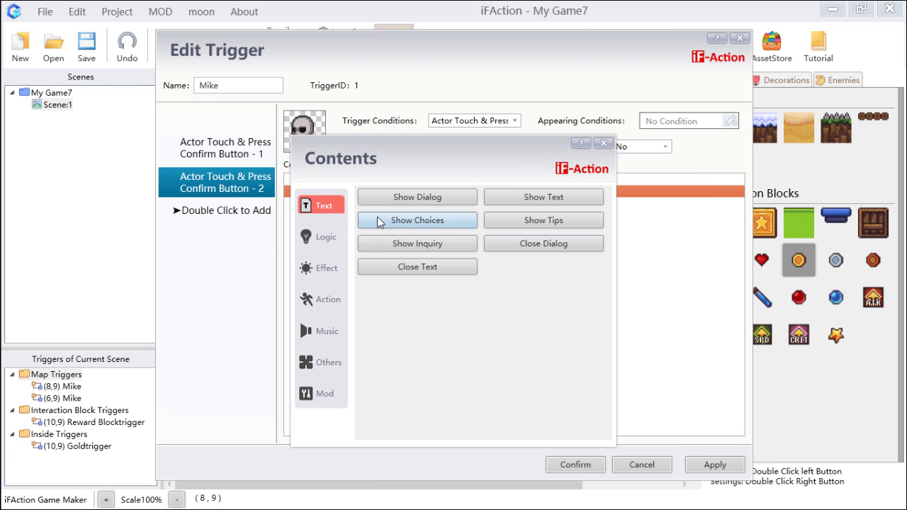
pyautogui.click(339, 237)
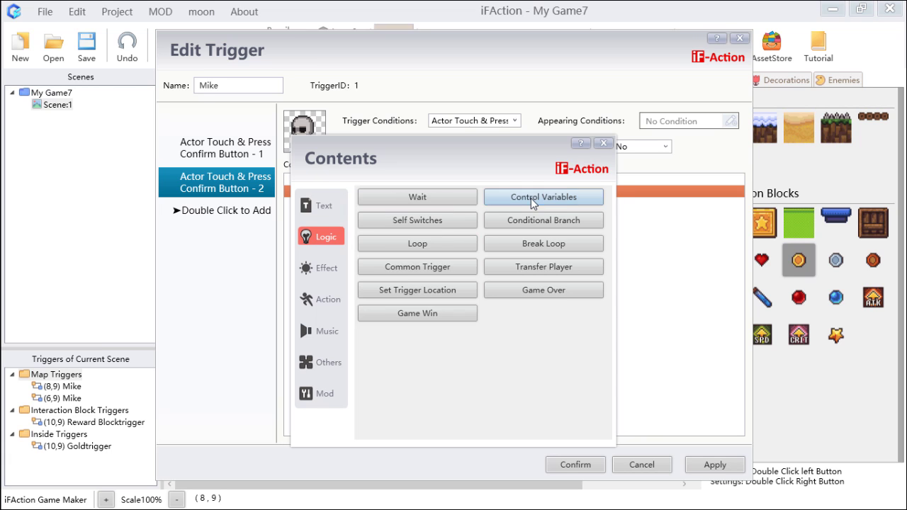
pyautogui.click(533, 203)
pyautogui.click(542, 220)
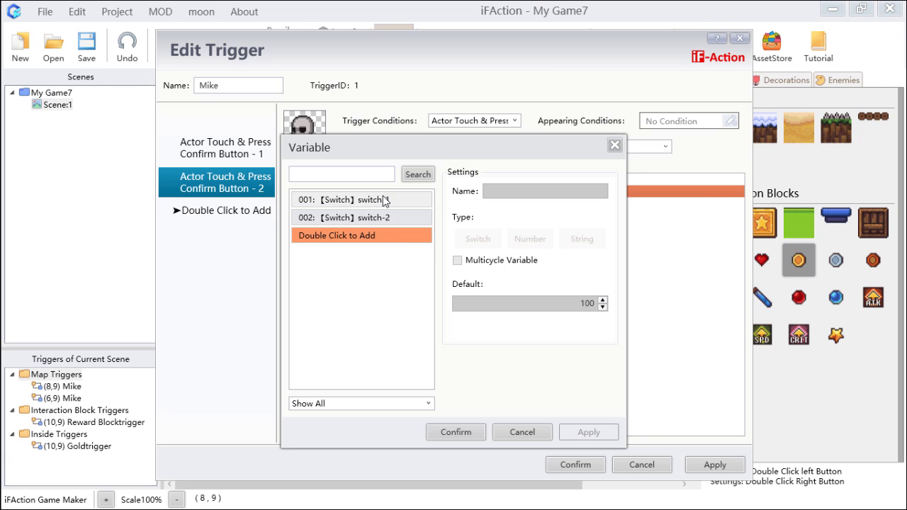
pyautogui.click(385, 201)
pyautogui.click(481, 429)
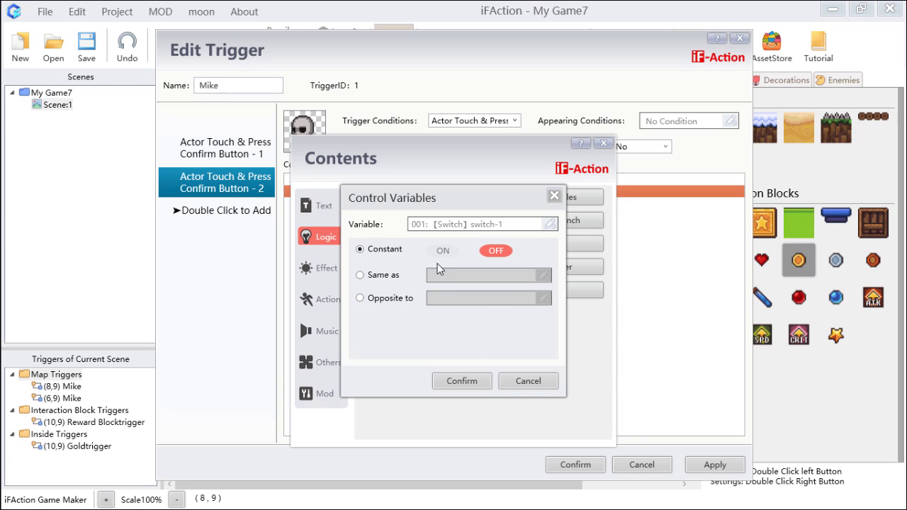
pyautogui.click(439, 253)
pyautogui.click(480, 381)
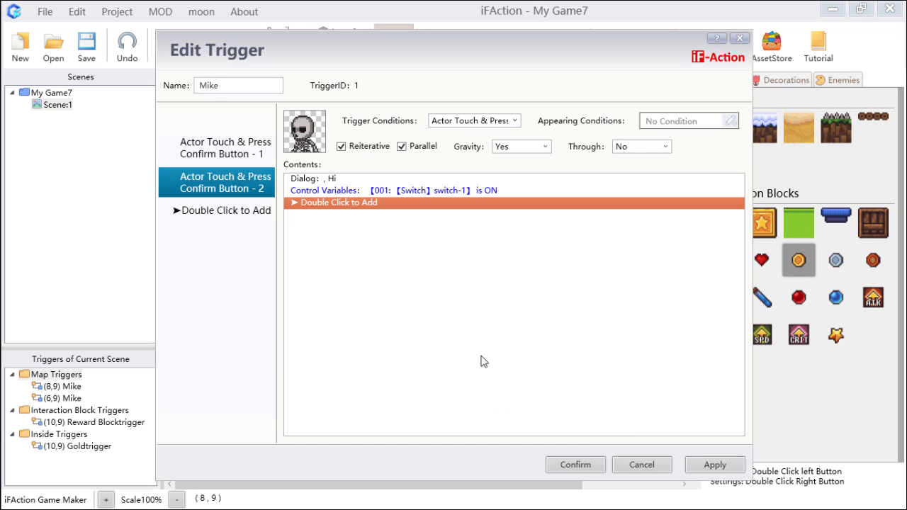
# Step: Confirm the edits to the trigger at (8,9) and save the game project
pyautogui.click(580, 468)
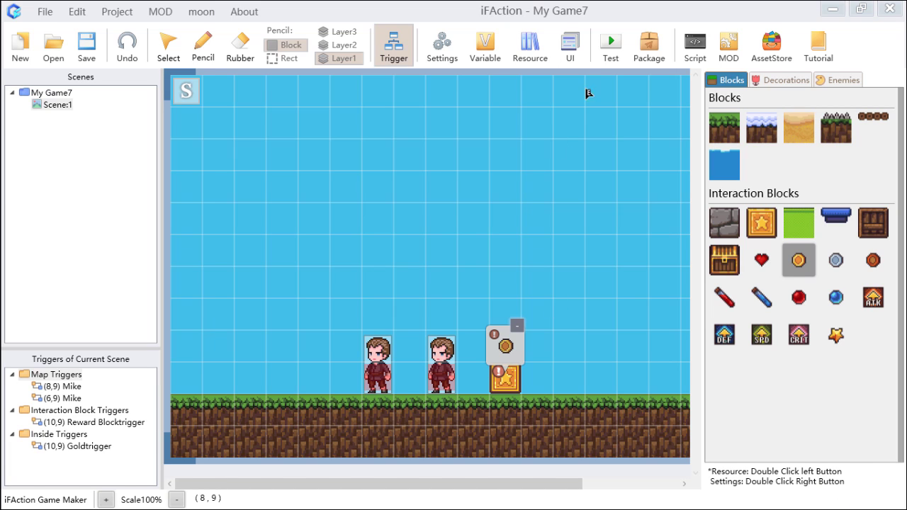
pyautogui.click(86, 44)
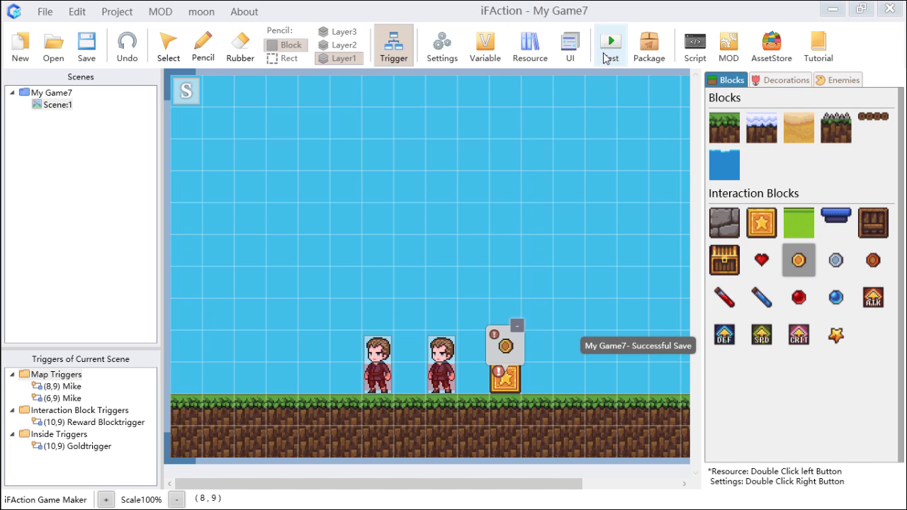